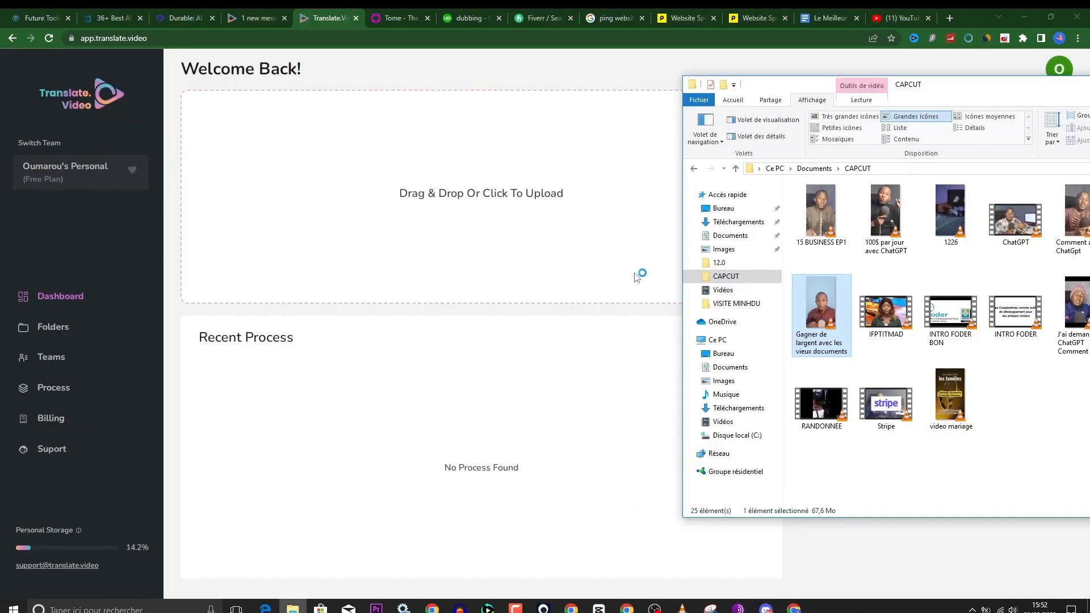
Upload a video from the CAPCUT folder and title the process TEST in the Personal project
drag(637, 277, 428, 226)
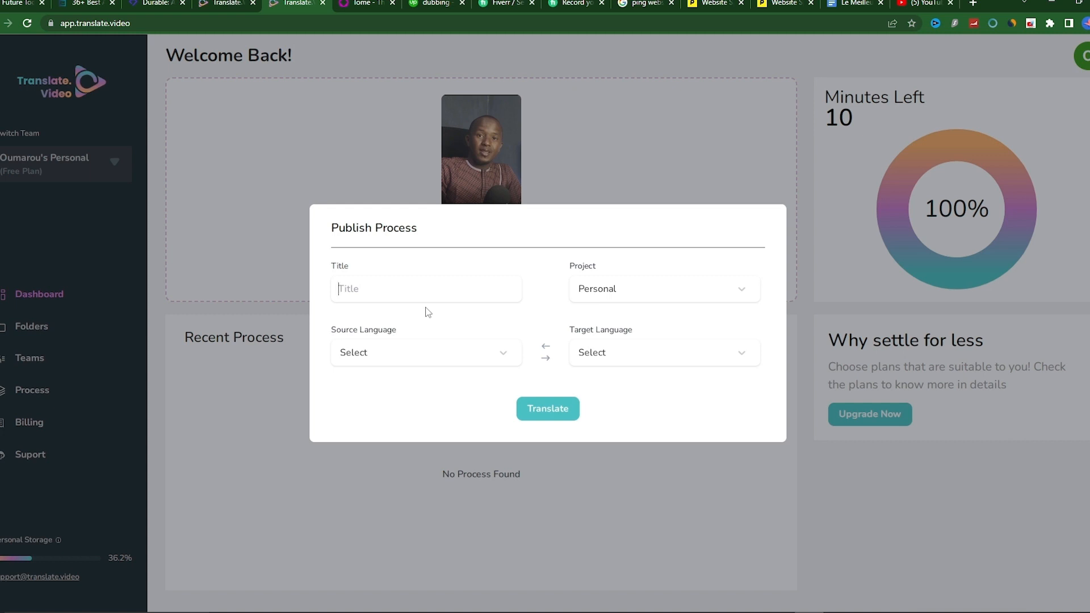
text(EST)
click(606, 296)
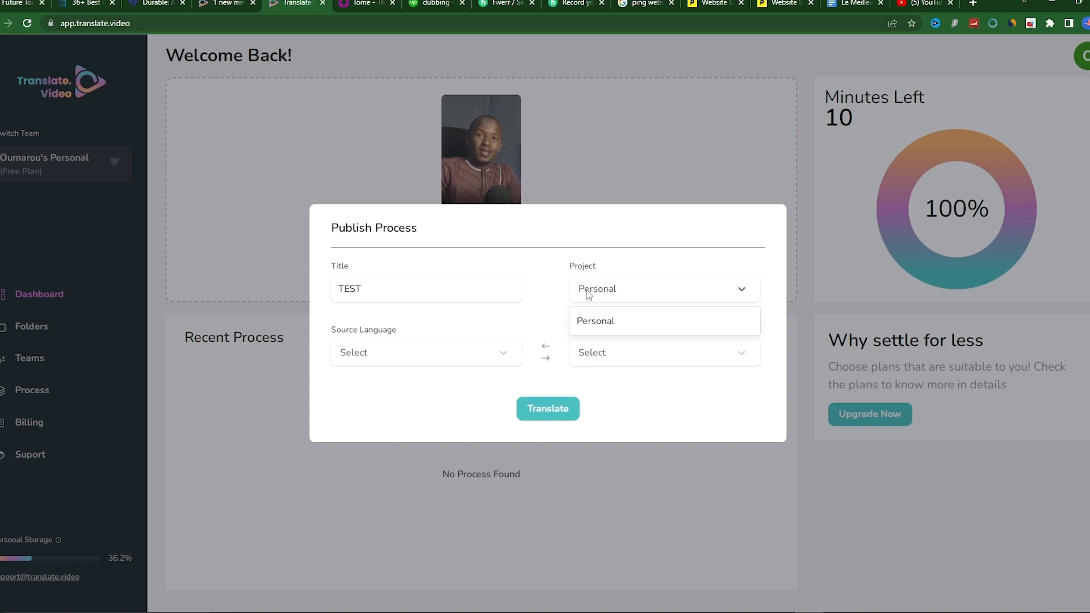
click(615, 321)
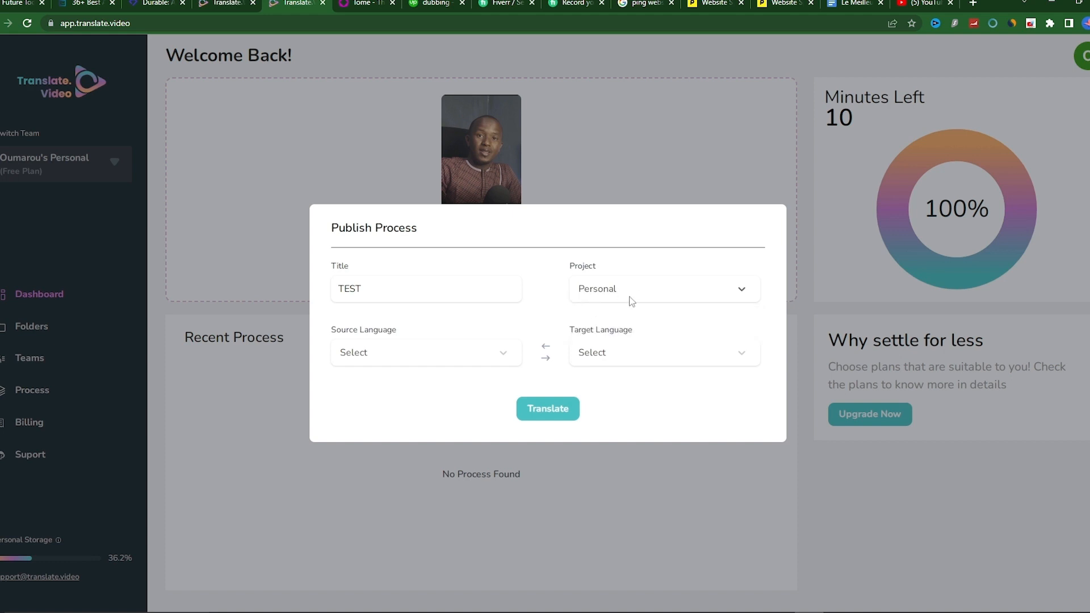
Set the source language of the video to French (France)
click(349, 362)
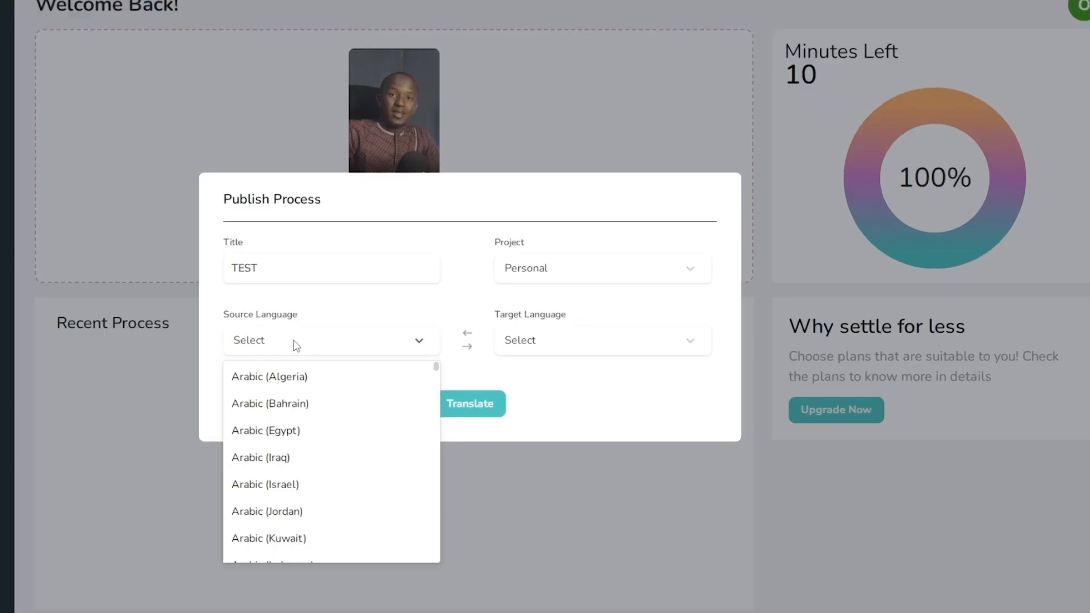
text(F)
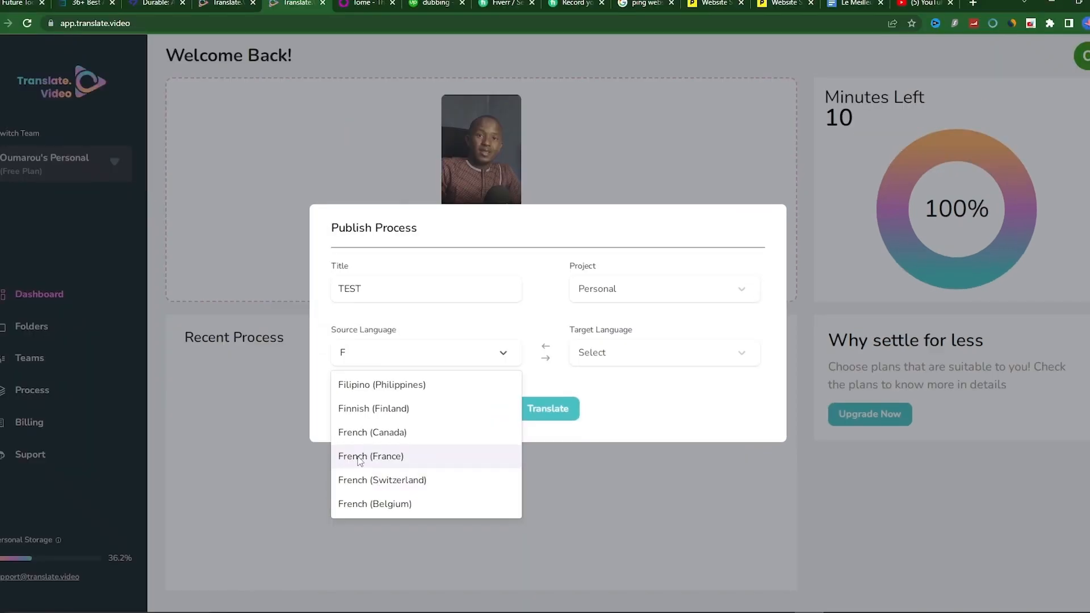
click(249, 457)
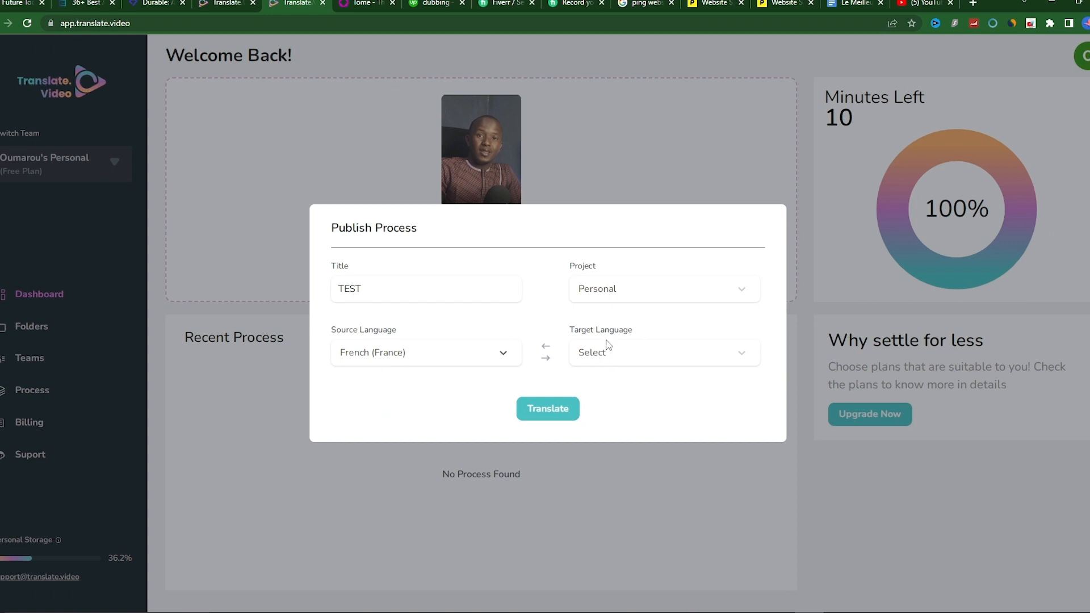
Set the target language of the translation to English (United States)
click(619, 357)
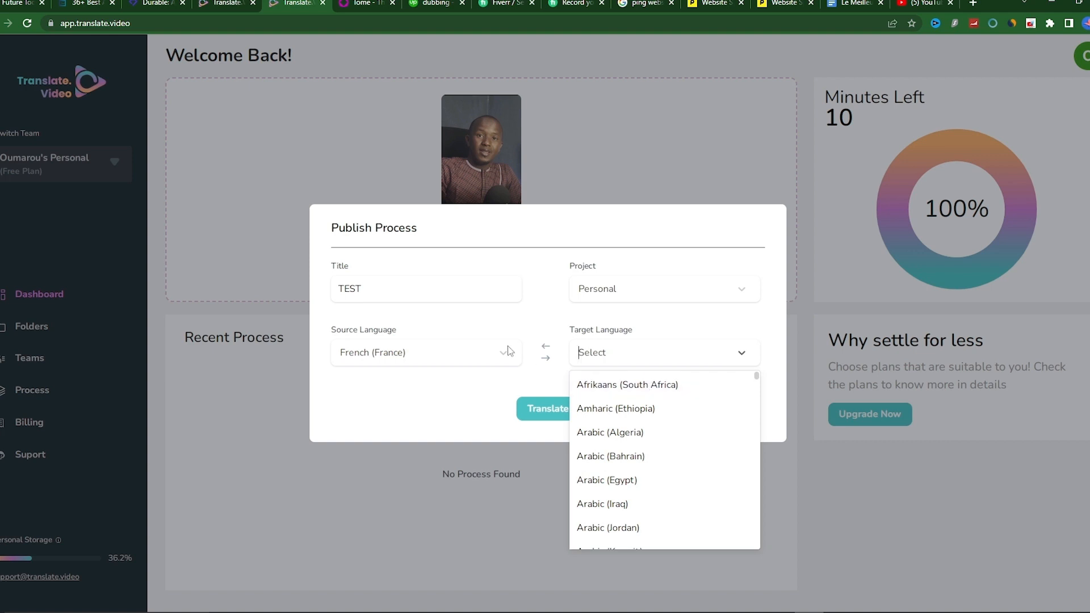
scroll(645, 429, down, 2)
scroll(657, 433, down, 3)
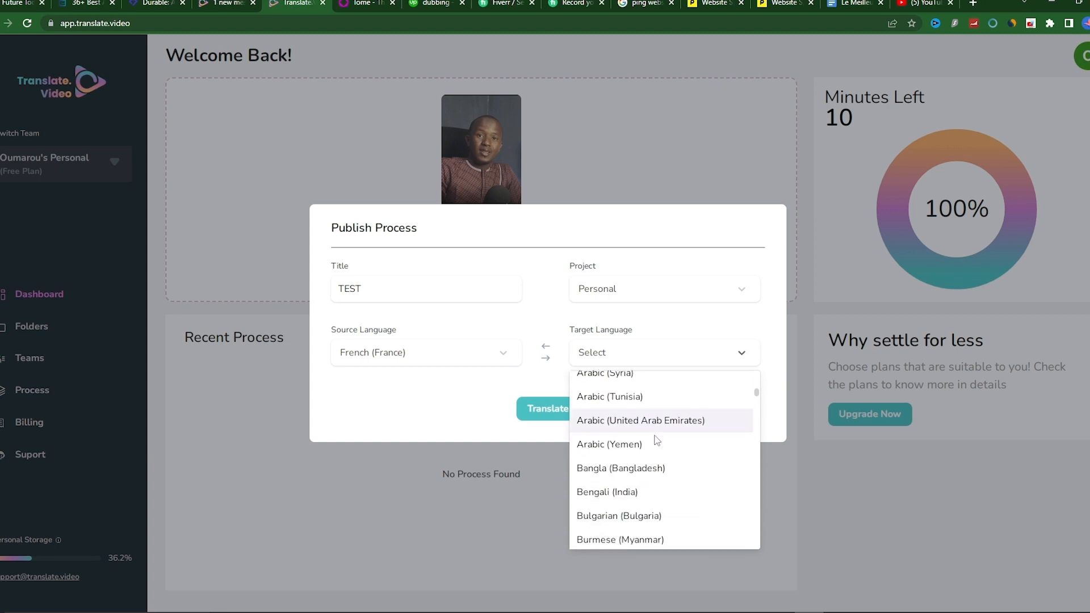
scroll(656, 442, up, 4)
scroll(657, 441, up, 1)
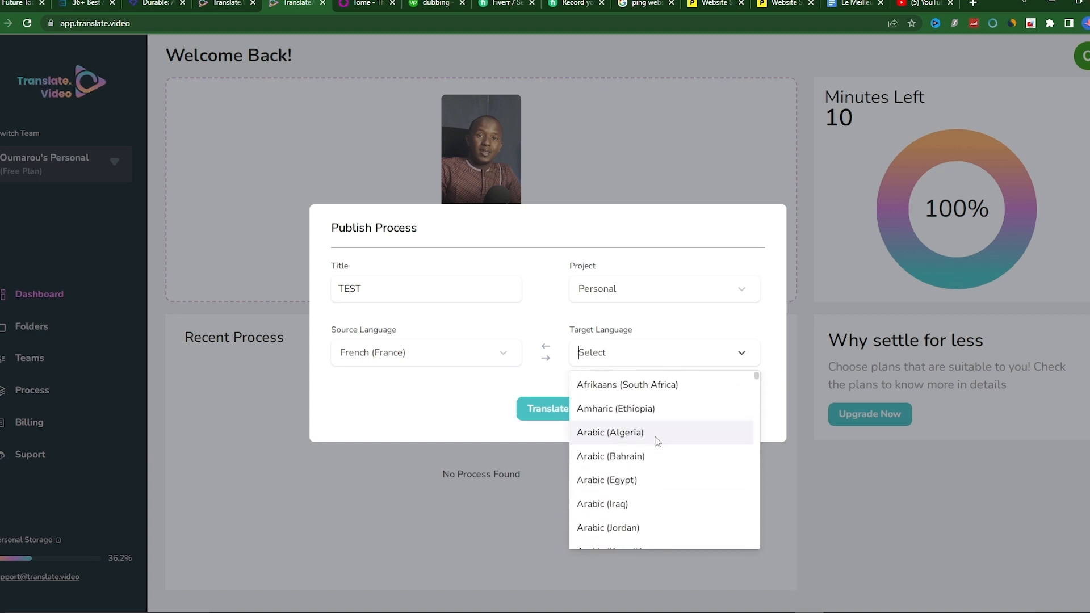
text(E)
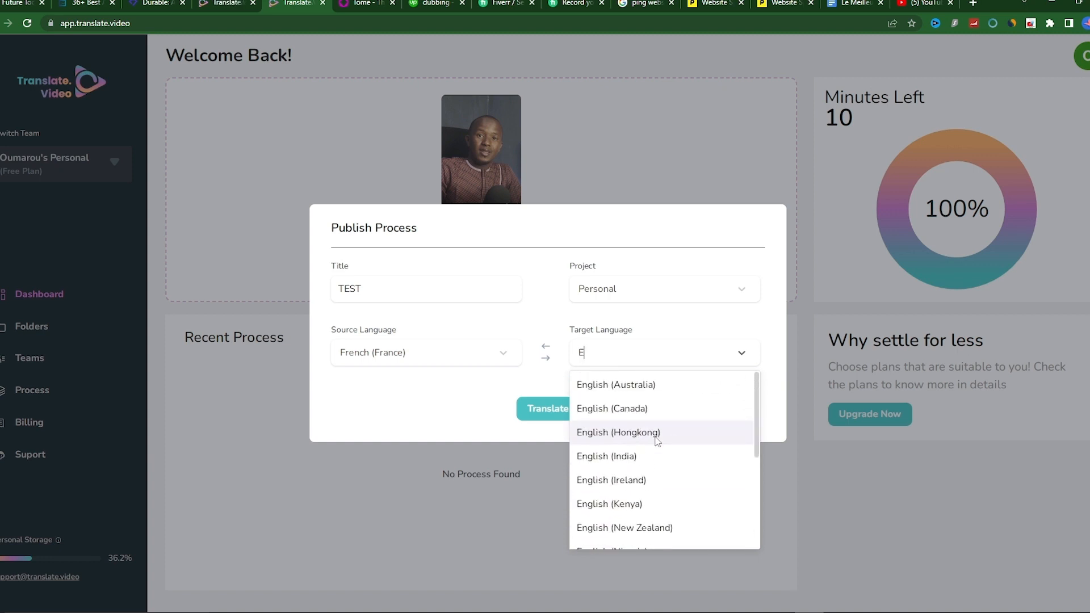
scroll(667, 480, down, 4)
click(675, 505)
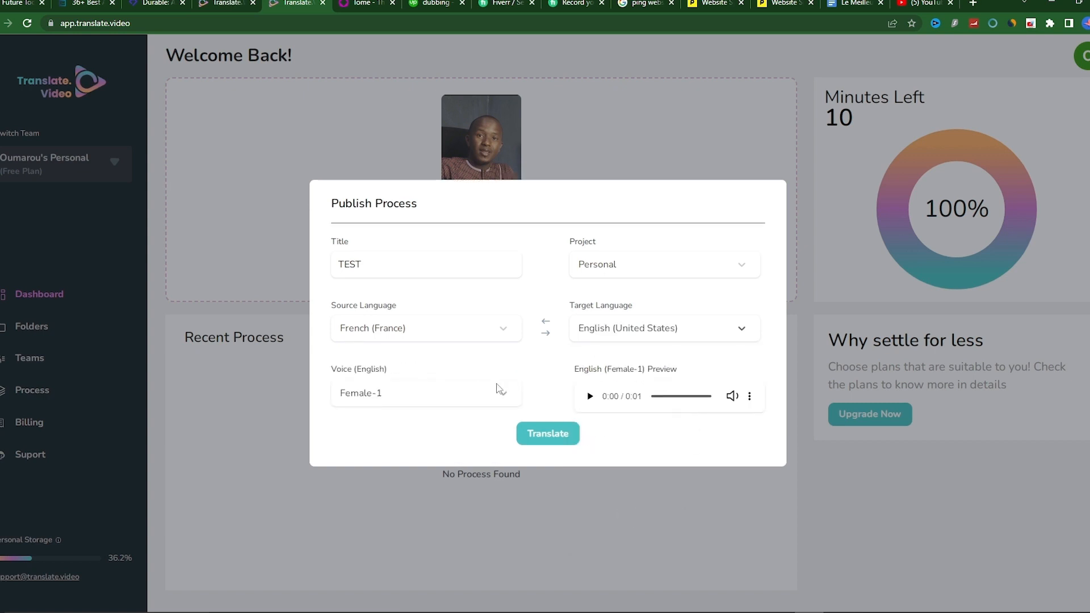
Choose the Male-1 English voice and play its preview
click(427, 401)
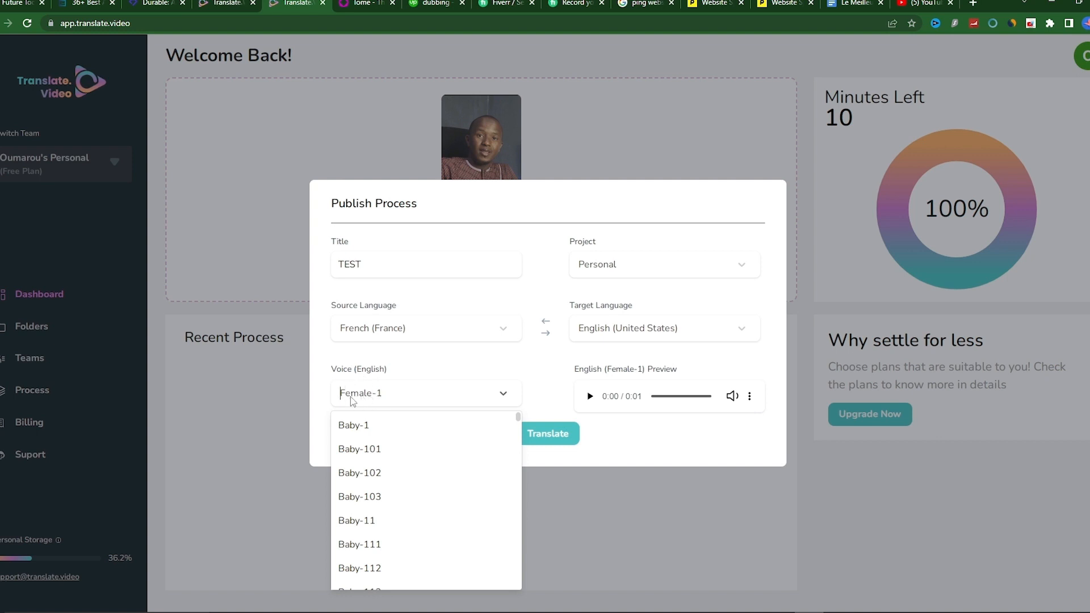
scroll(420, 488, down, 5)
scroll(420, 488, down, 15)
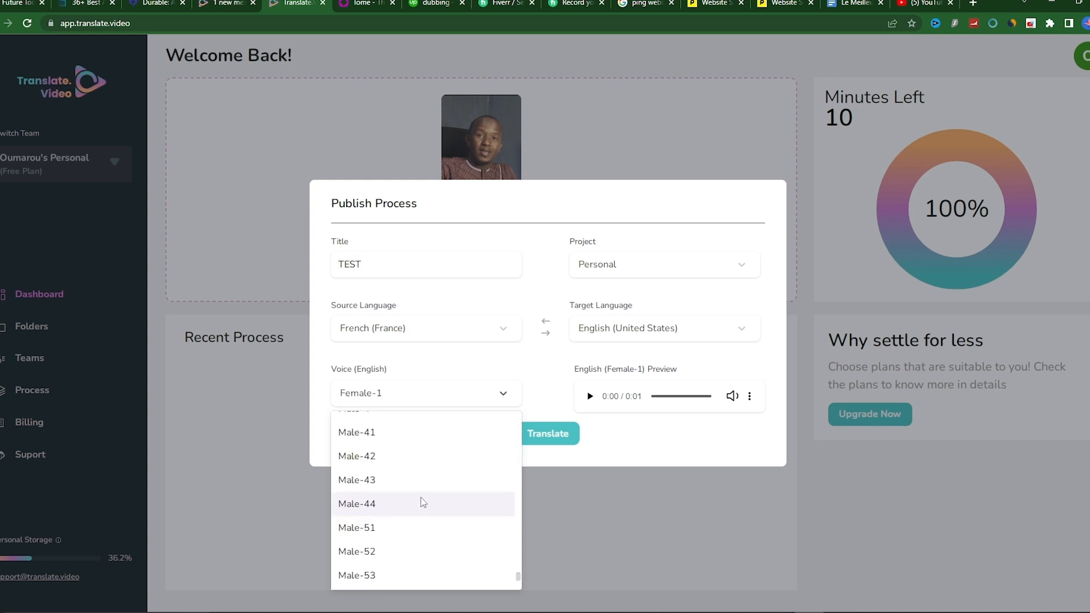
scroll(420, 499, up, 1)
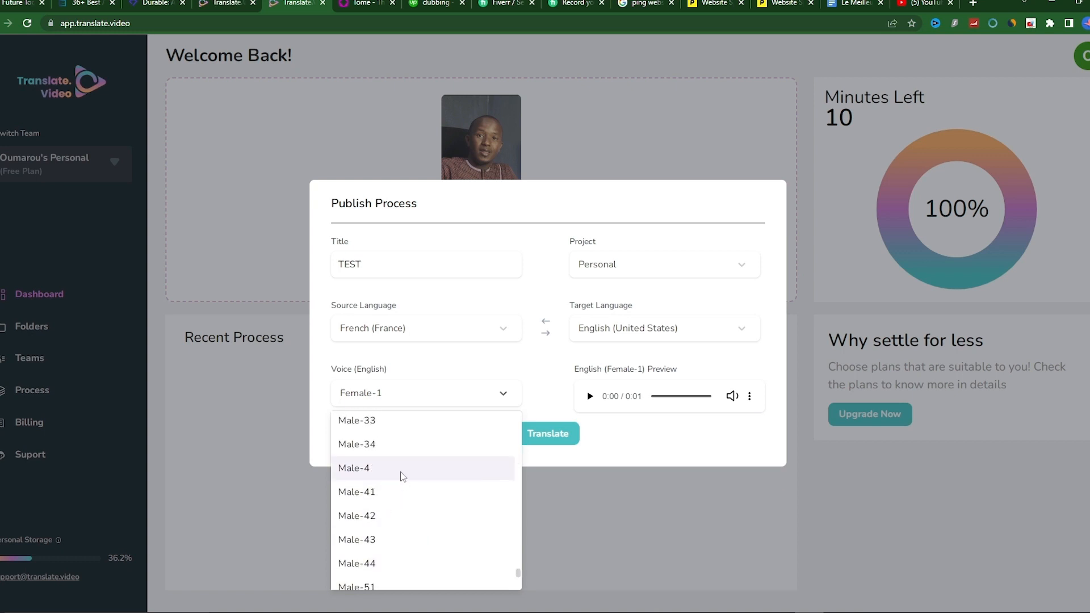
scroll(397, 479, up, 2)
scroll(397, 493, up, 3)
scroll(397, 500, up, 1)
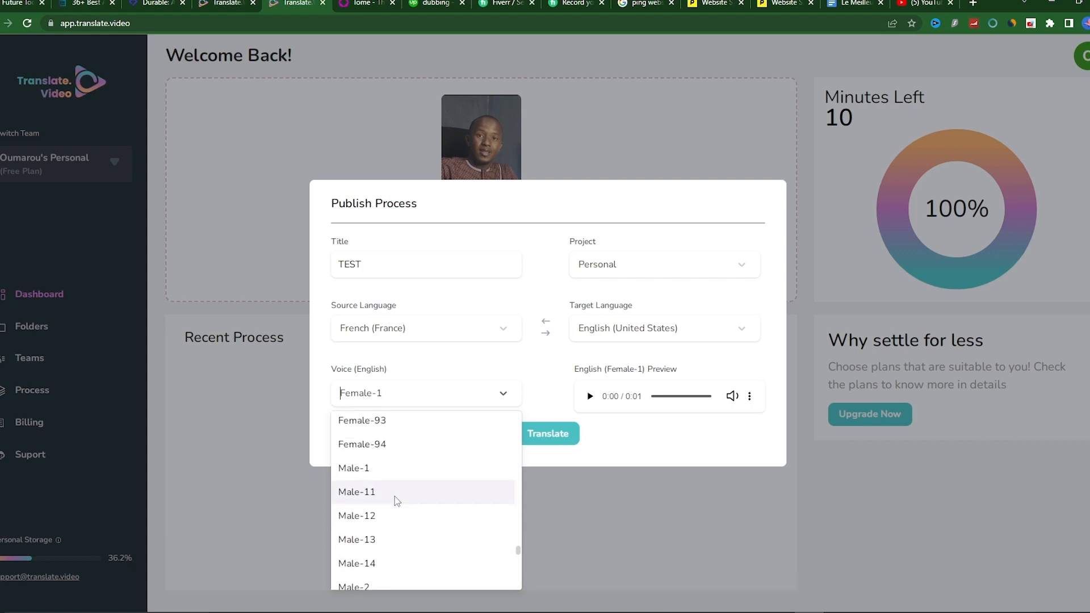
click(392, 469)
click(590, 396)
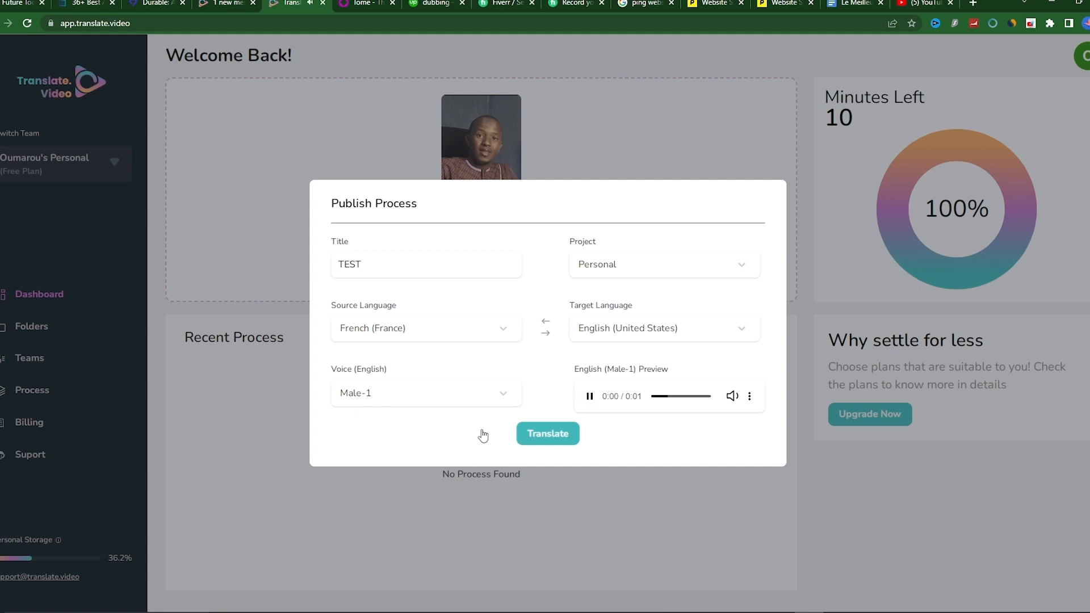
Switch the English voice to Male-11 and listen to its preview
click(385, 394)
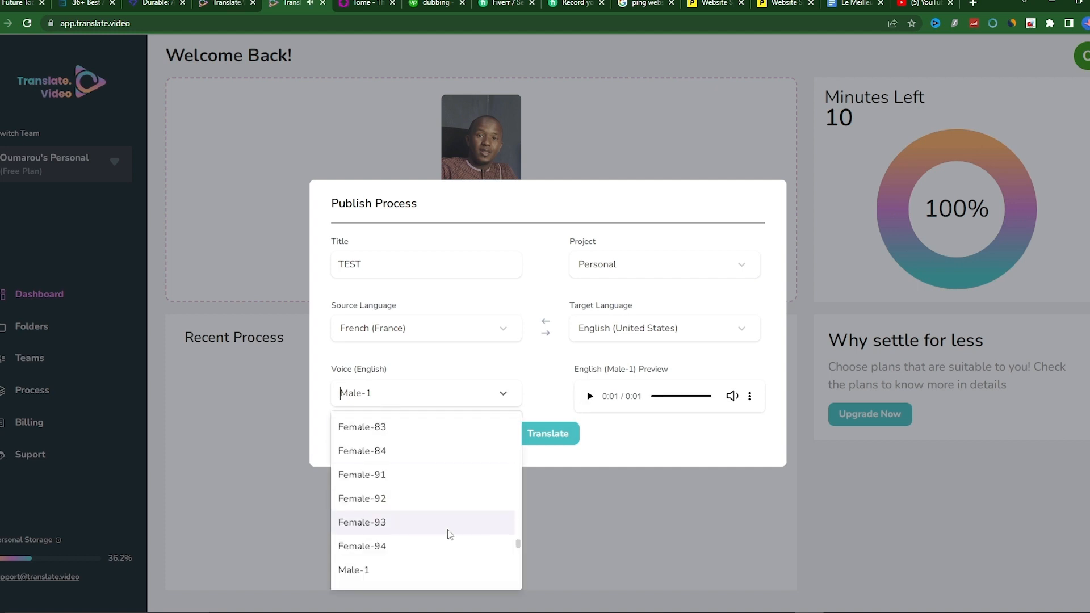
scroll(449, 532, down, 1)
click(385, 536)
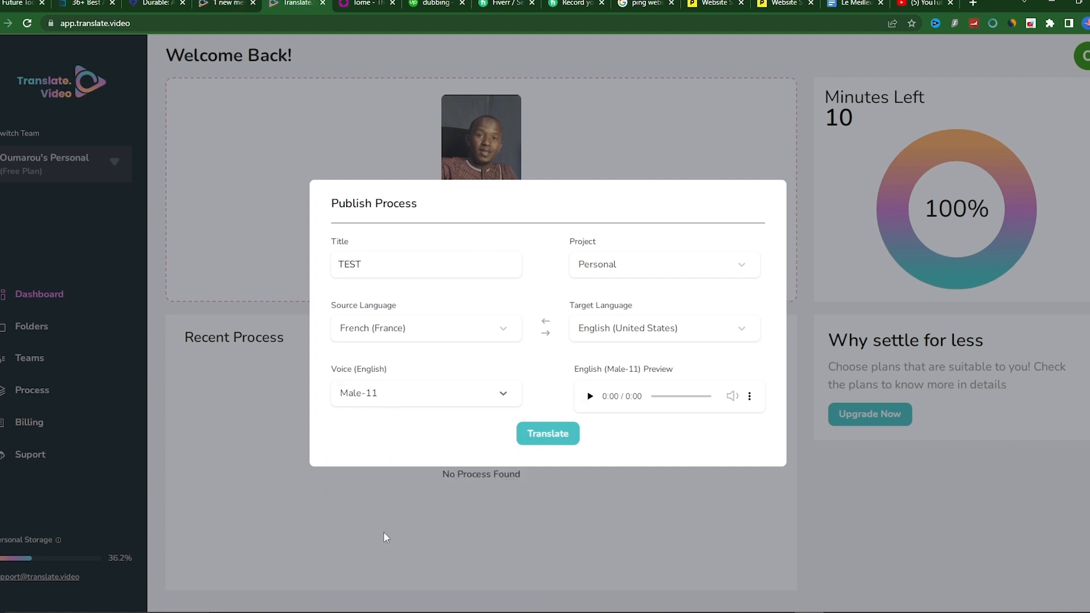
click(589, 396)
Try the Male-12 and Male-13 English voices one after the other, playing the preview of each
click(356, 401)
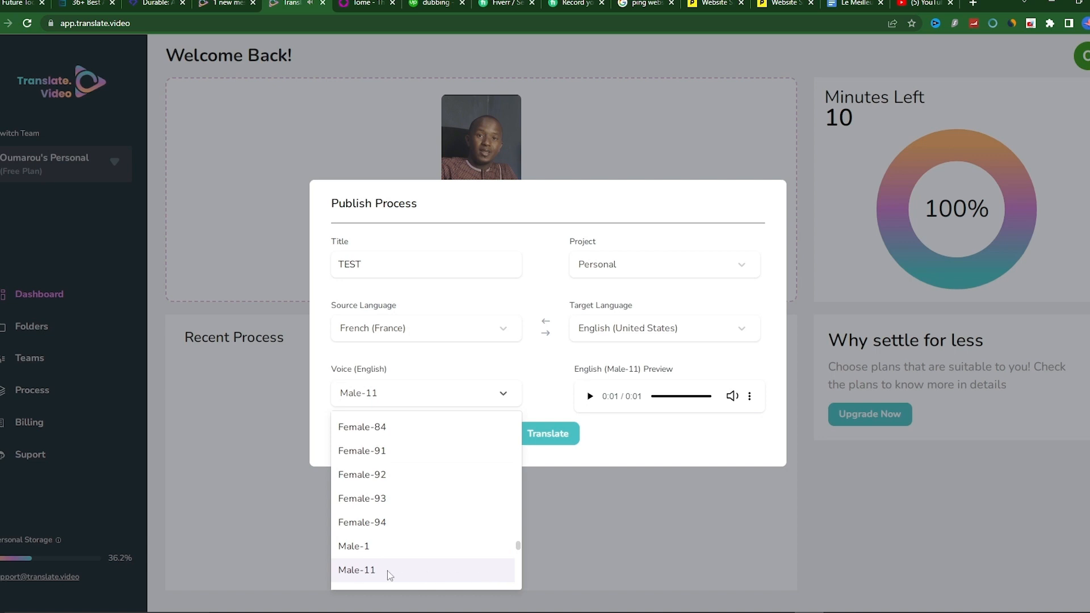
scroll(377, 547, down, 1)
click(376, 547)
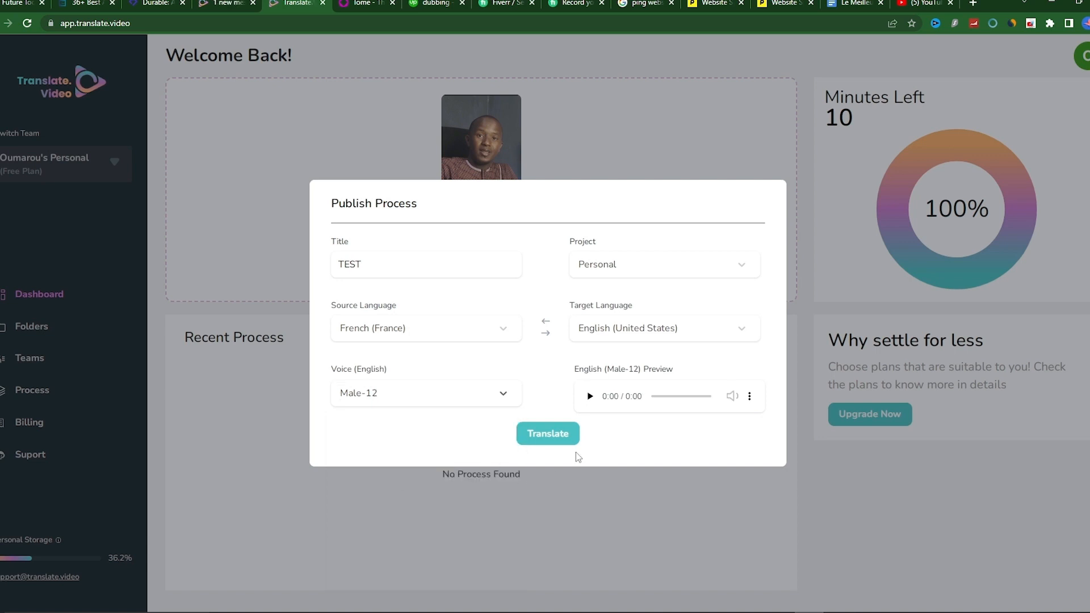
click(591, 397)
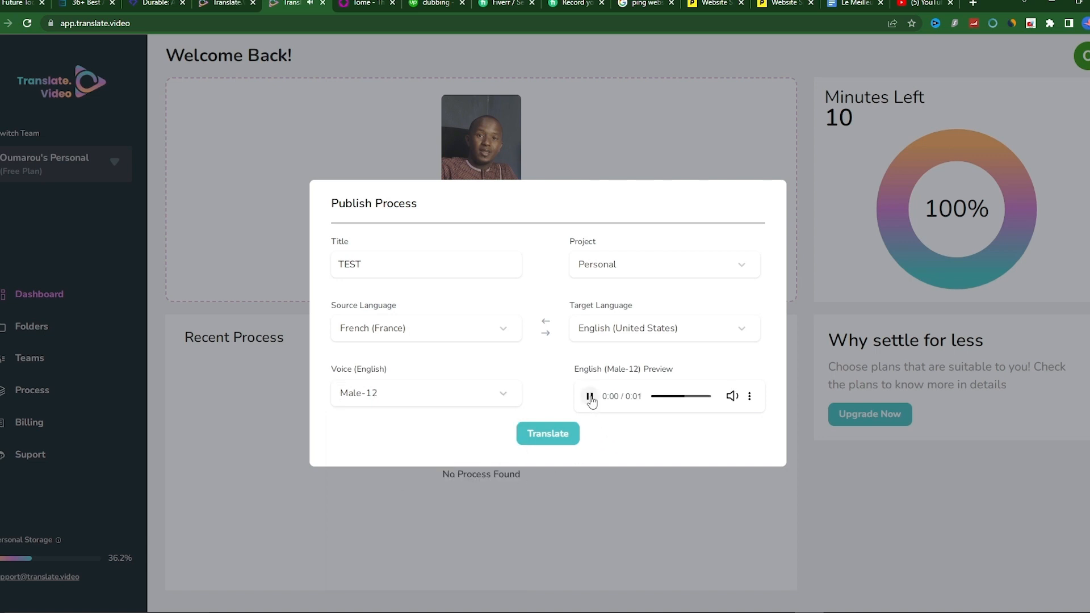
click(426, 393)
scroll(397, 540, down, 2)
click(369, 477)
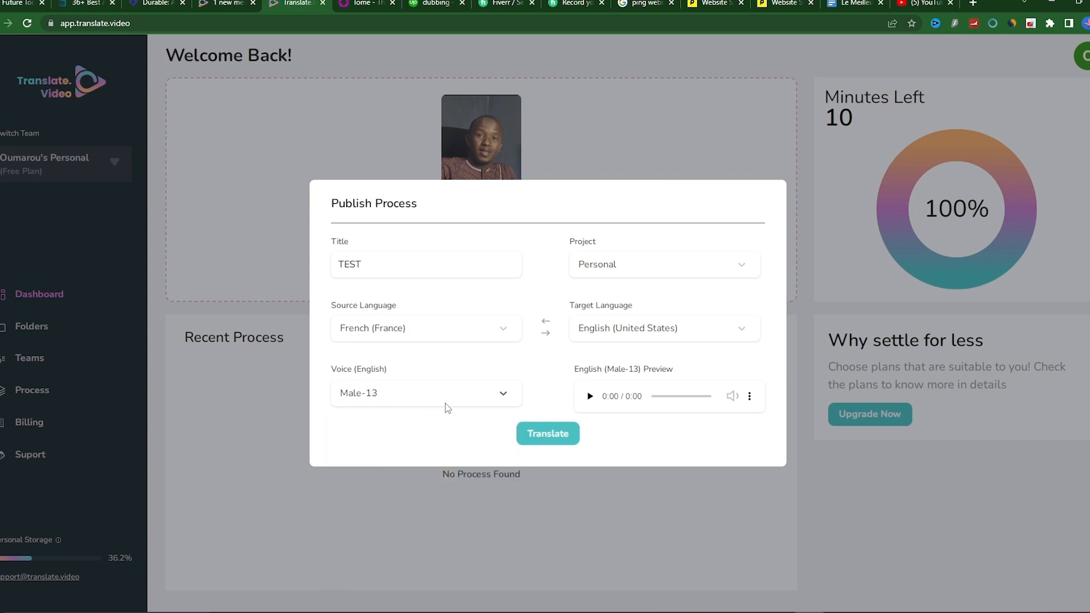
click(588, 396)
Settle on Male-11 as the English voice and start the translation of the video
click(432, 393)
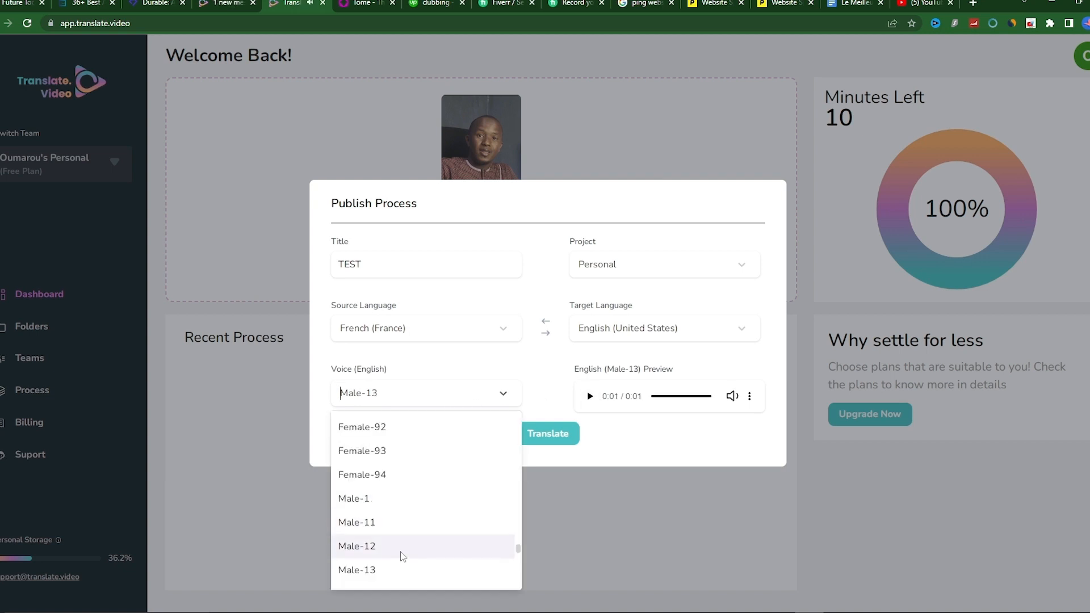
scroll(400, 551, down, 3)
click(353, 475)
click(590, 397)
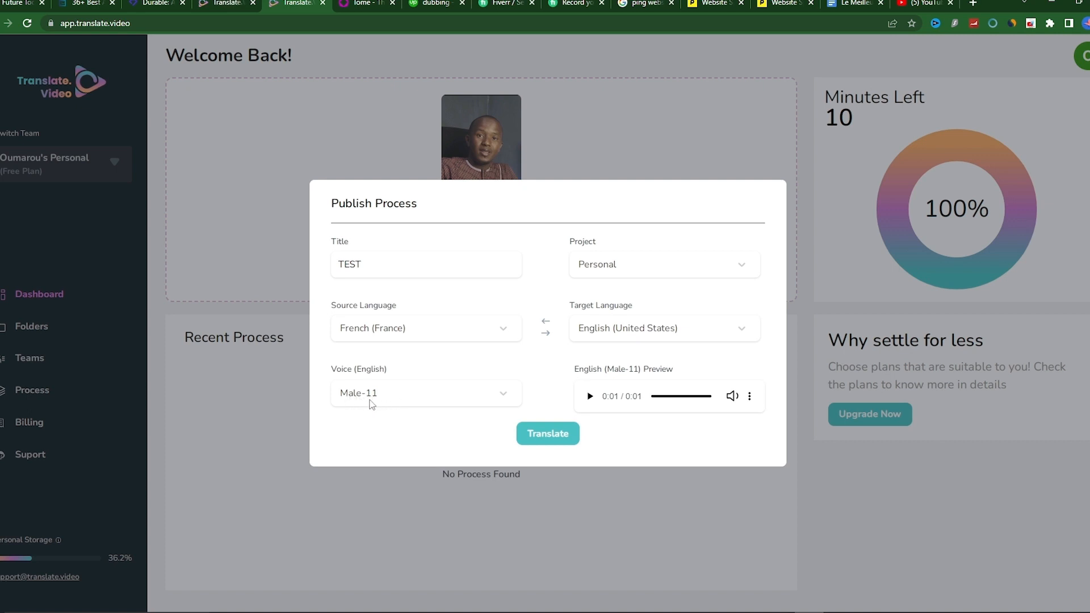
click(549, 440)
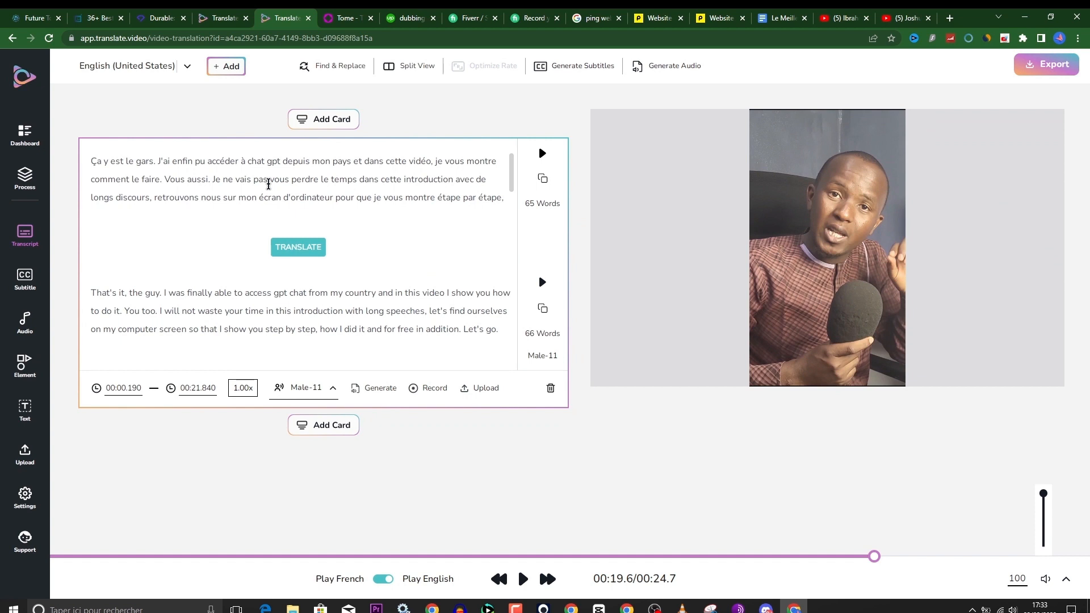
drag(136, 161, 192, 194)
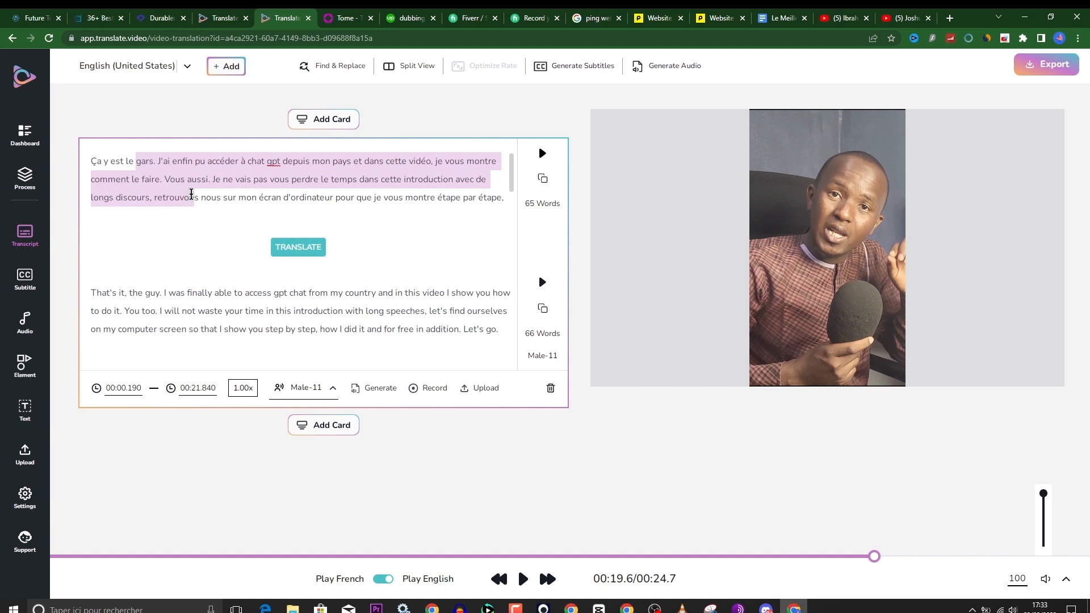
click(199, 194)
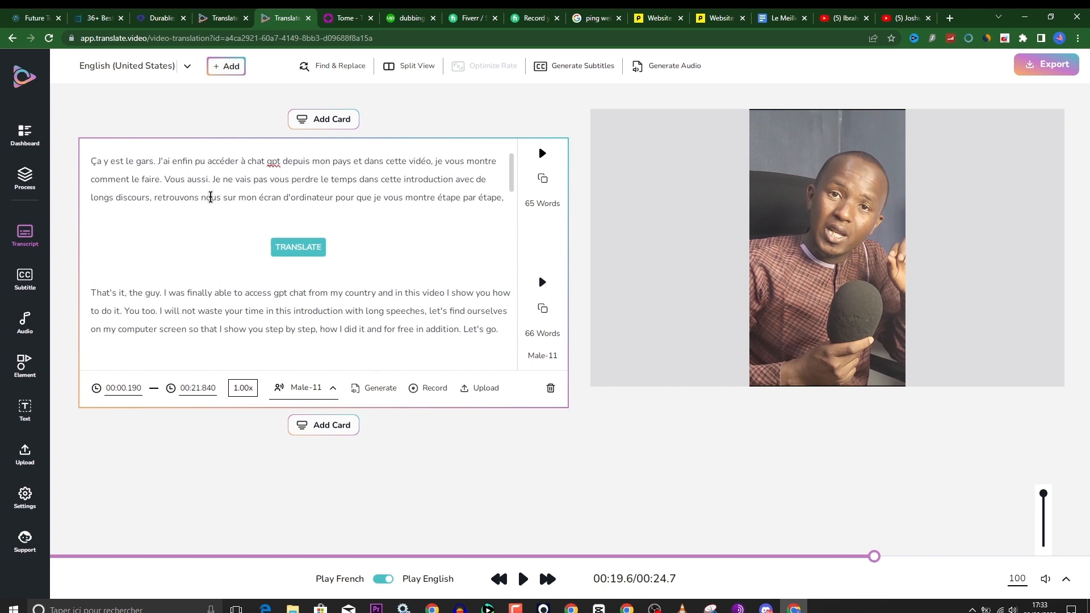
Correct "the guy" to "guys" in the first sentence of the English translation
click(165, 298)
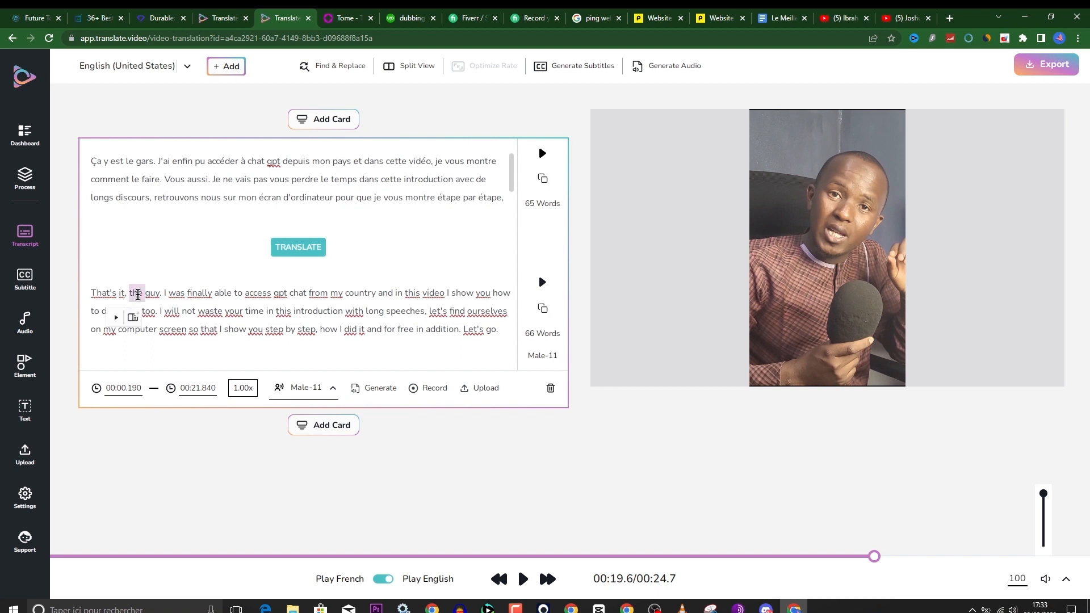
double_click(138, 294)
key(BackSpace)
click(142, 296)
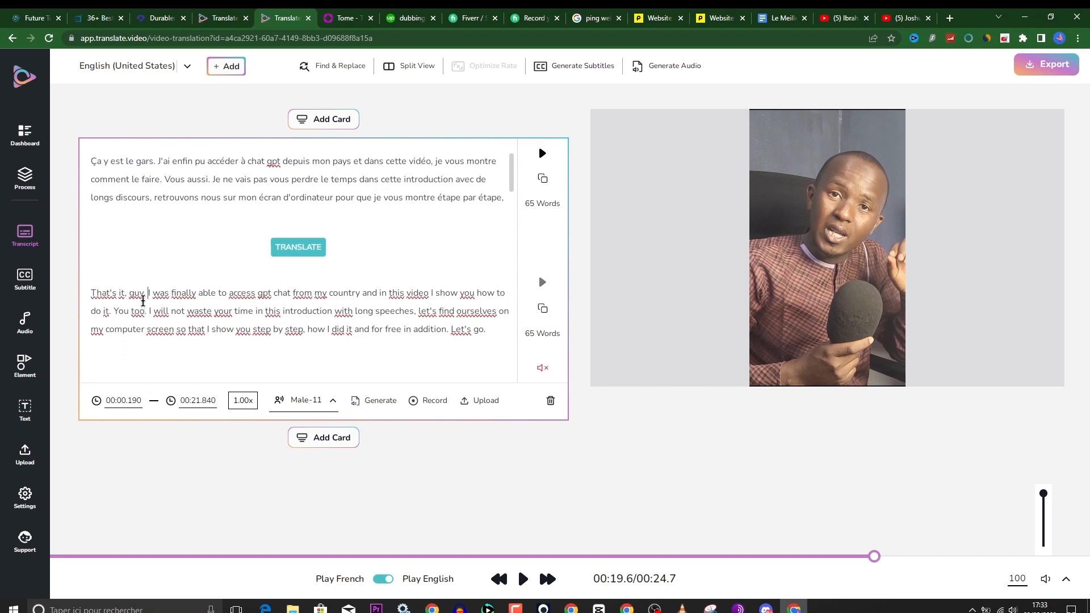
text(S)
key(BackSpace)
text(s)
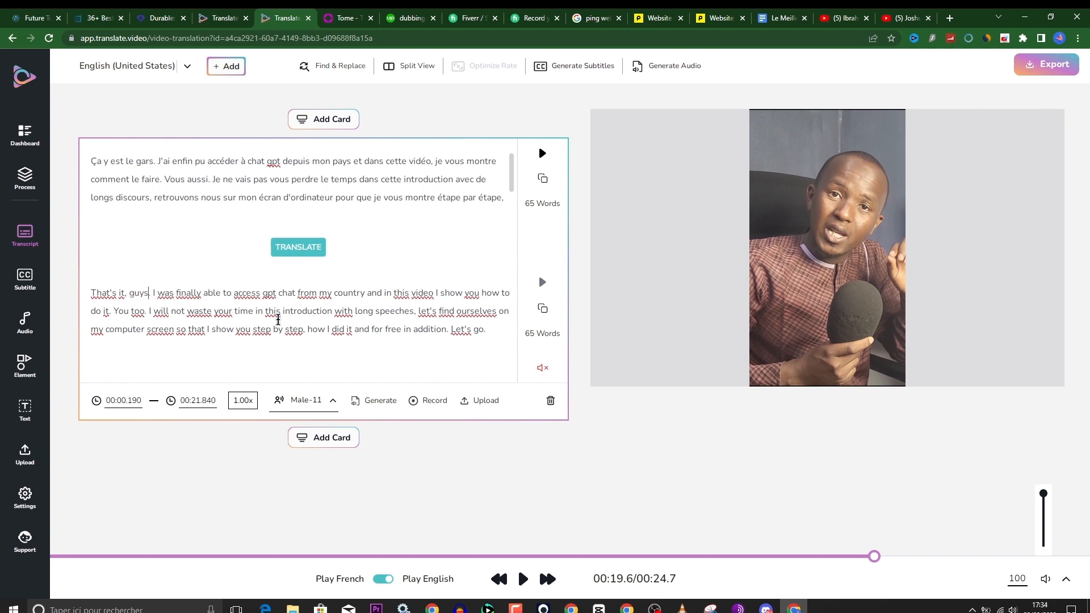
Play the English version of the video from the beginning, stopping partway through
click(108, 556)
drag(109, 556, 51, 557)
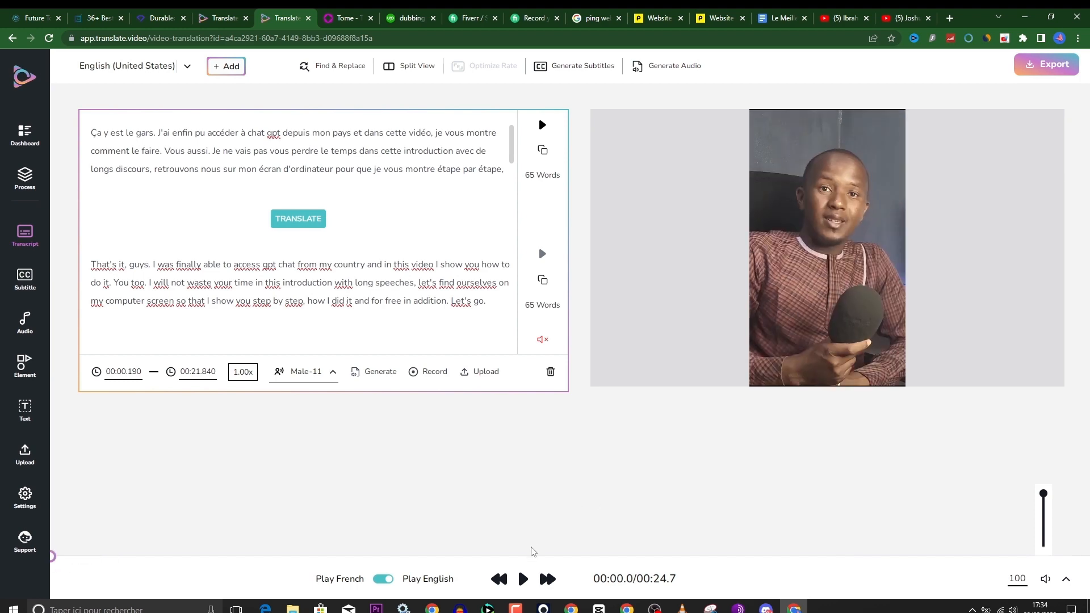
click(523, 579)
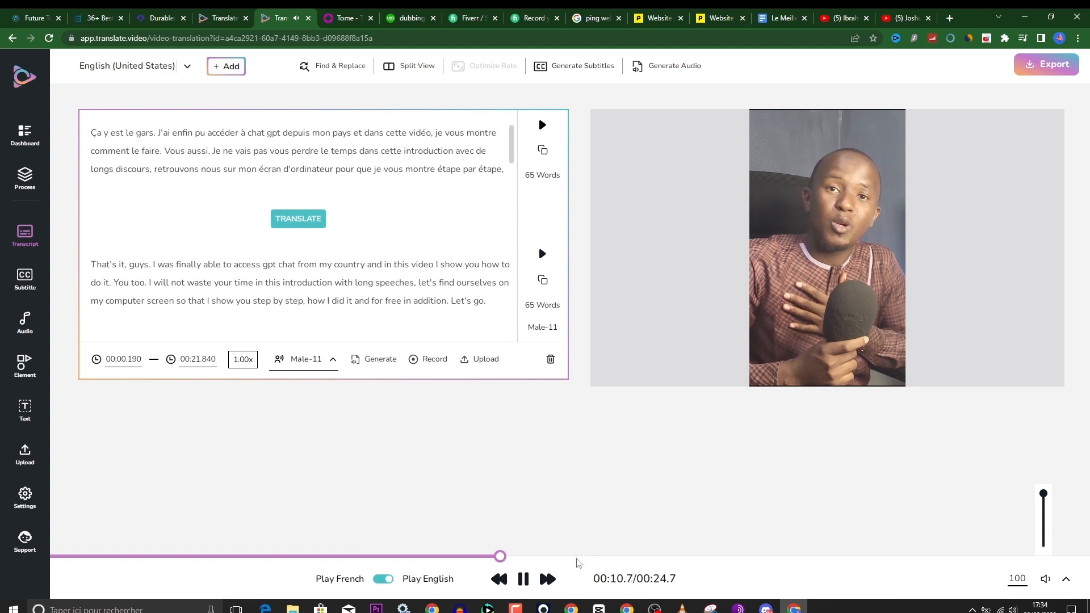
click(523, 580)
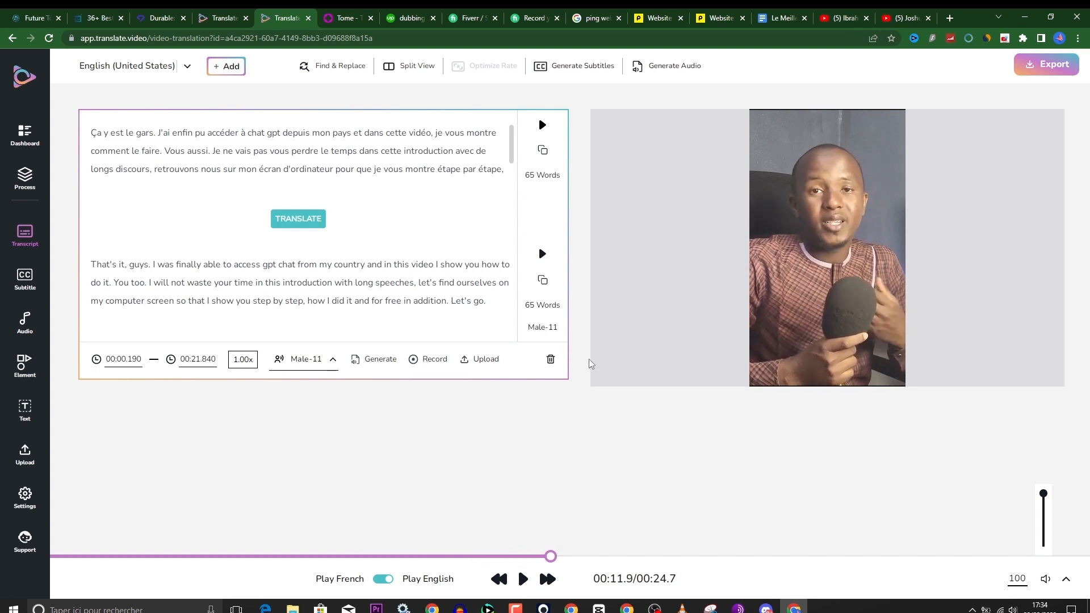
Generate English (United States) subtitles from the translated transcript
mouse_move(363, 261)
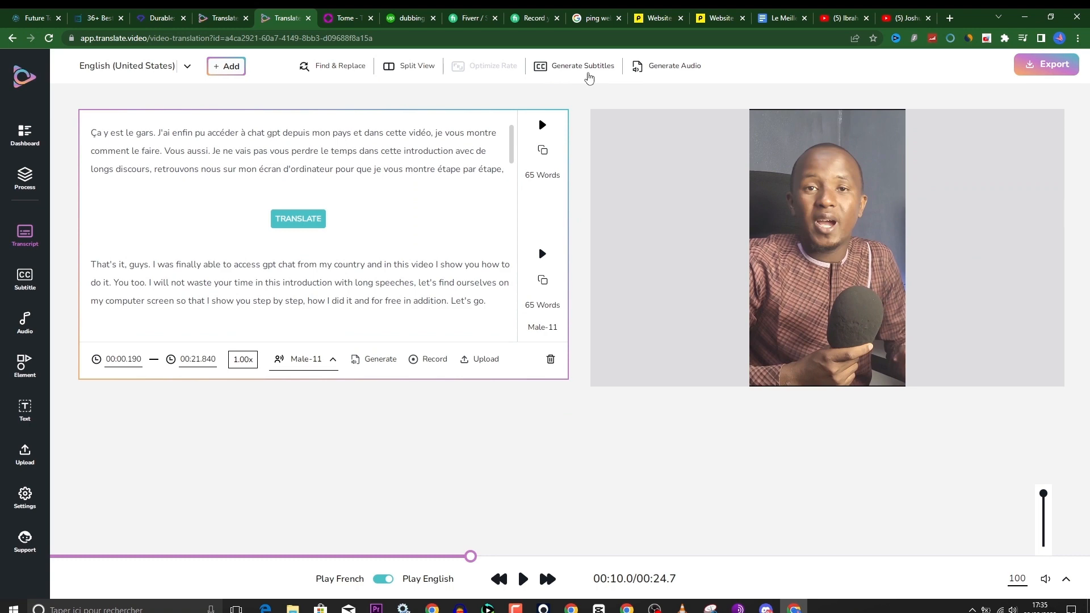
click(587, 74)
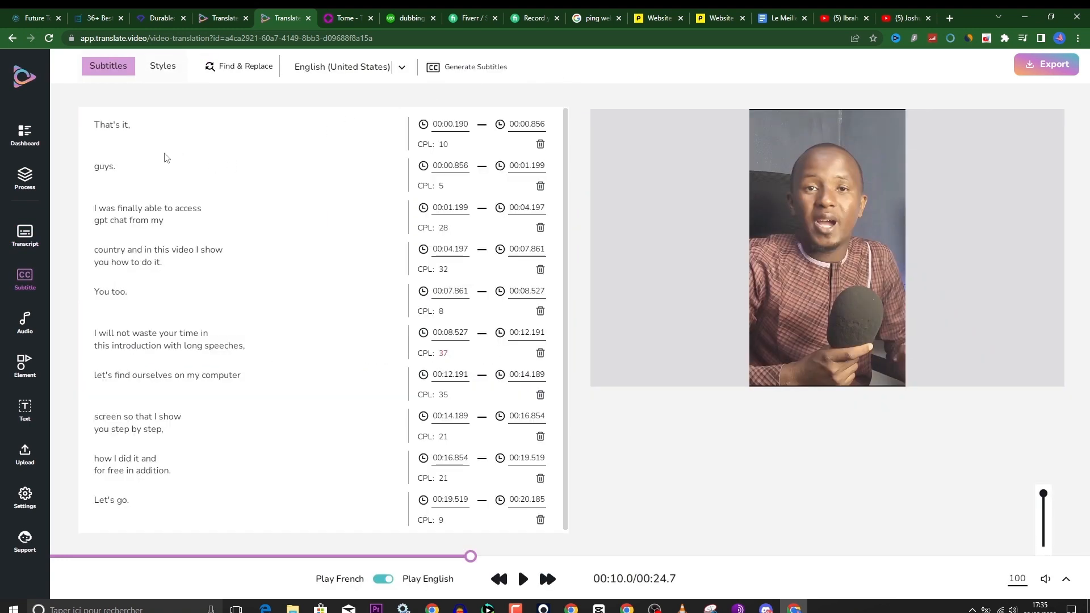
Check the speech rate setting of the translated transcript card and close it without changing it
scroll(163, 220, down, 1)
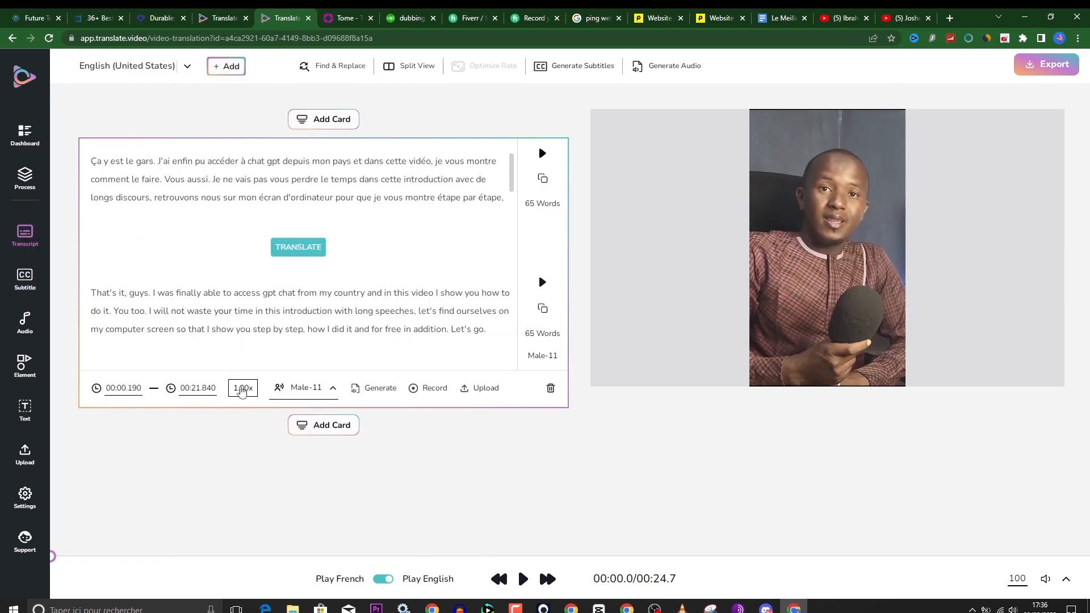
click(243, 388)
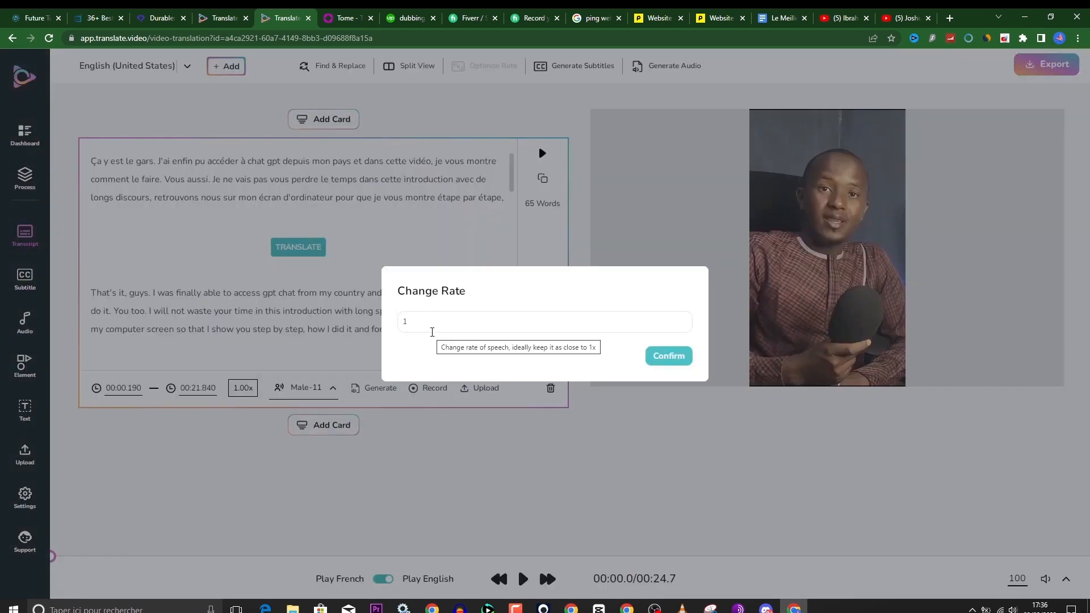
click(641, 407)
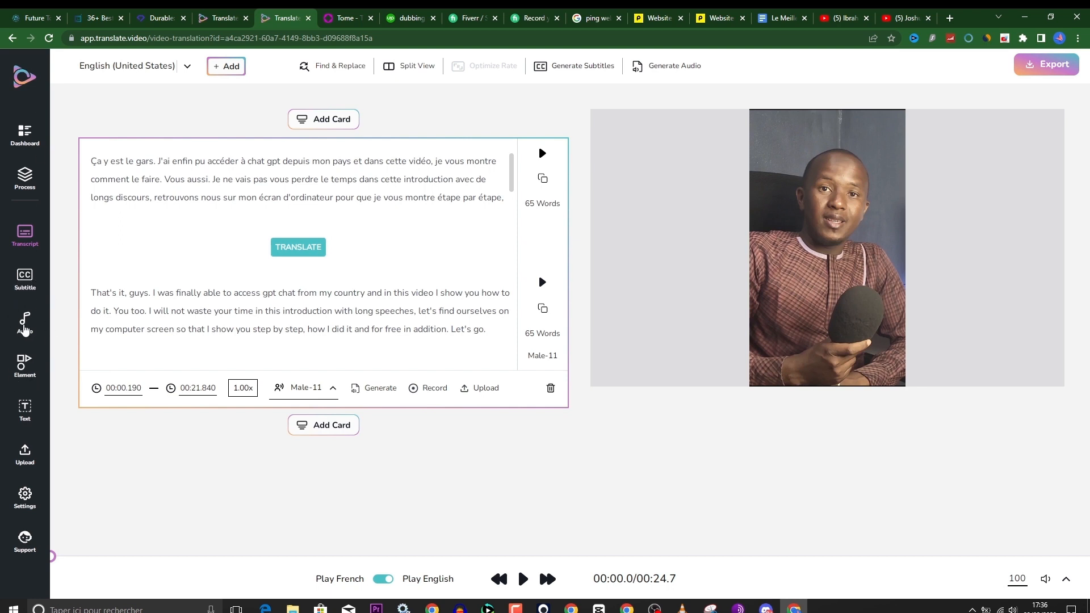
Look through the background music, element and text font libraries available for the video, ending back at the transcript
click(25, 331)
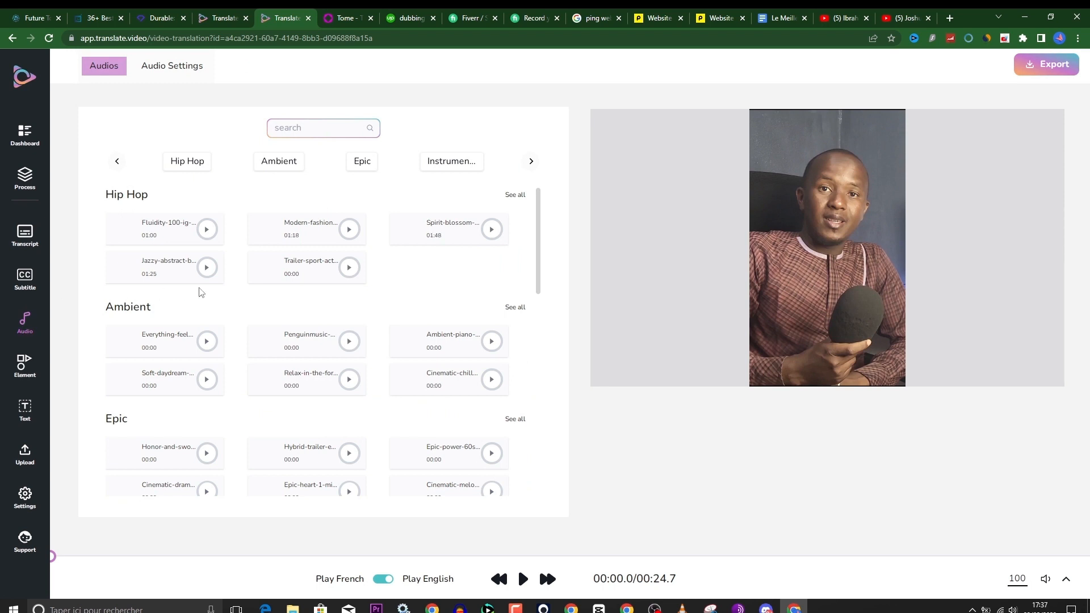
scroll(255, 294, down, 5)
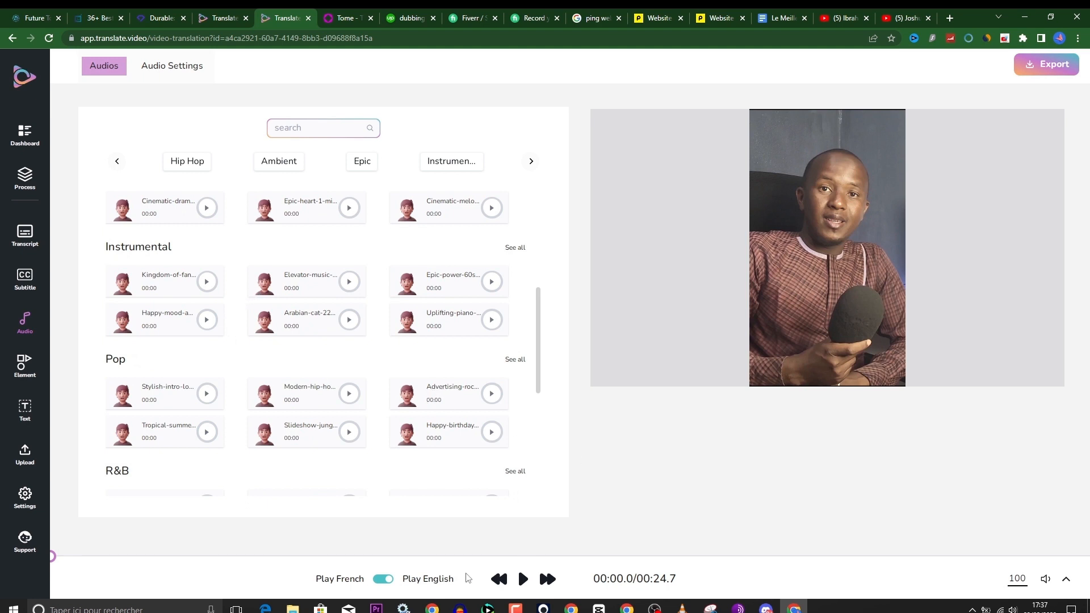
click(24, 367)
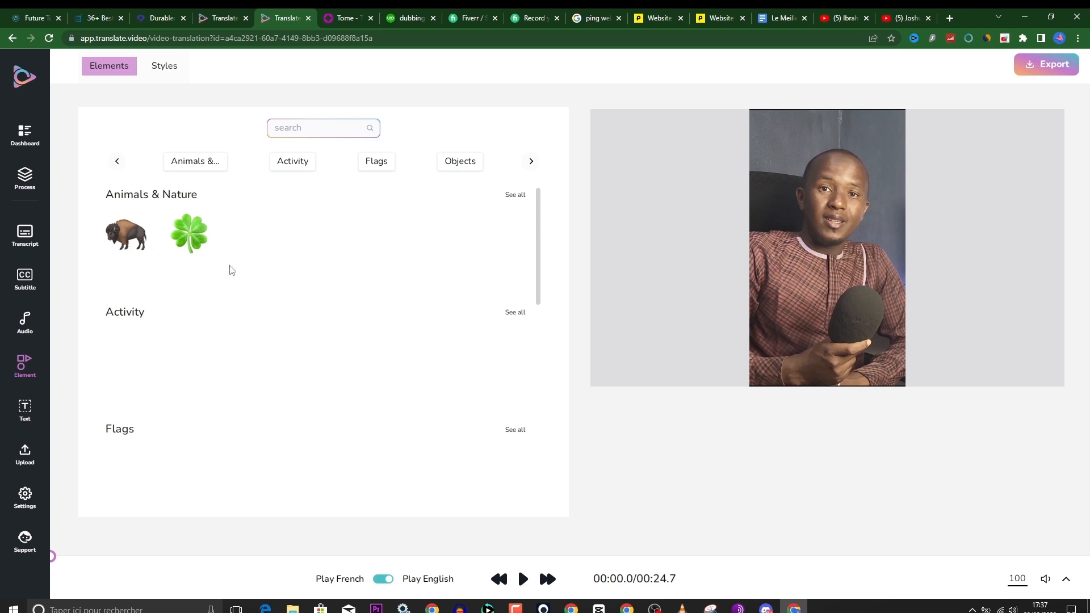
scroll(251, 316, down, 9)
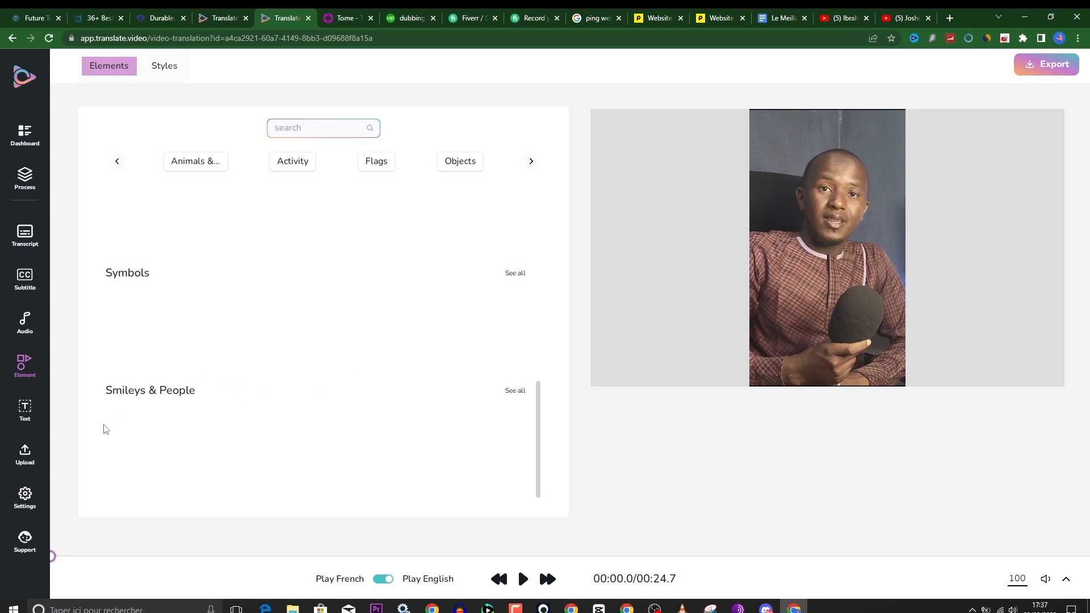
click(25, 409)
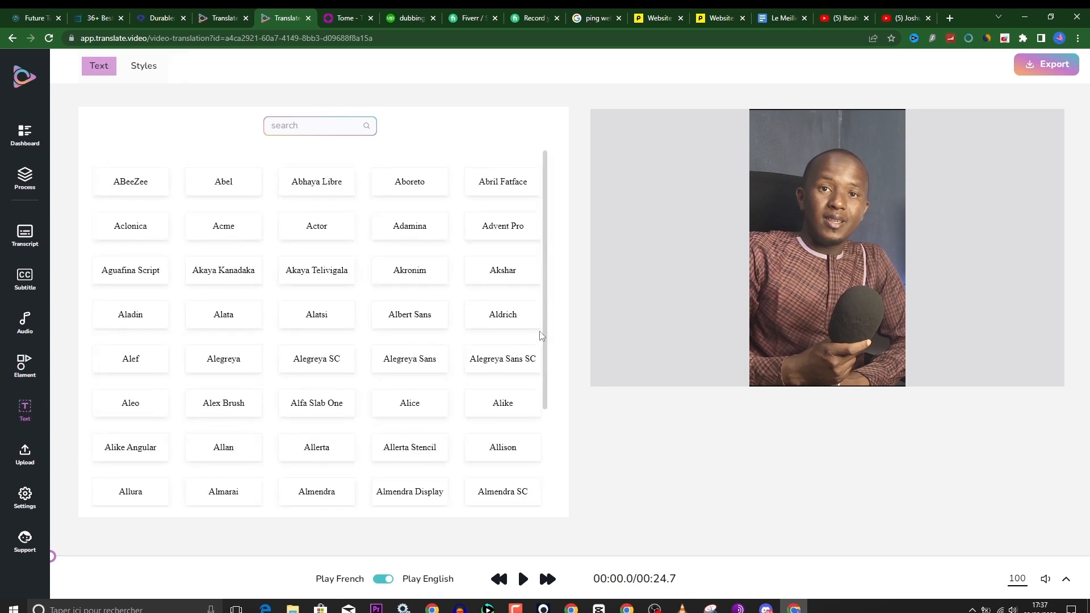
scroll(539, 334, down, 2)
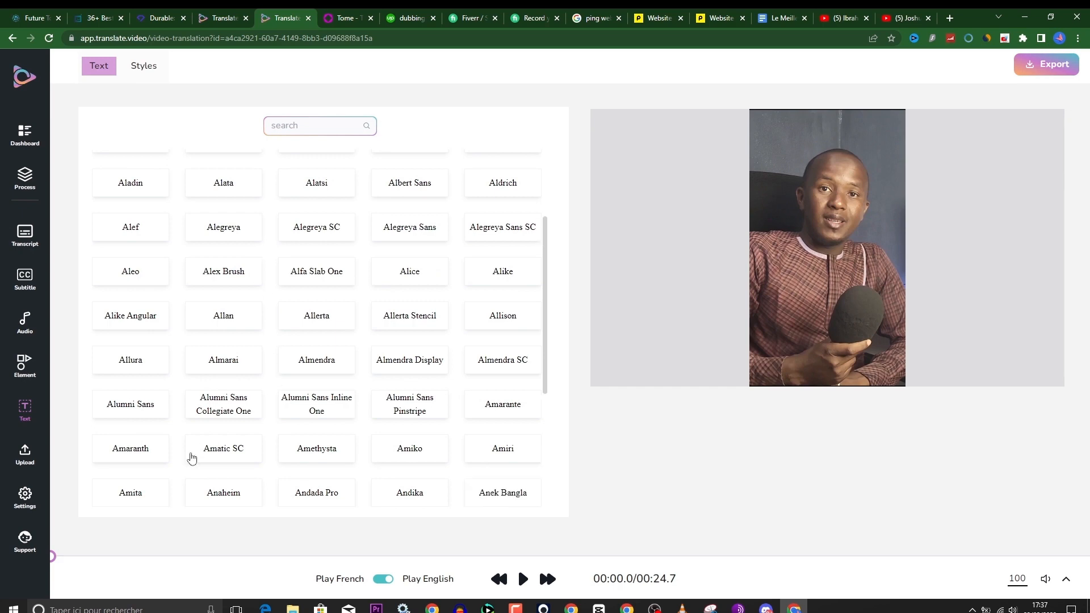
scroll(186, 482, up, 2)
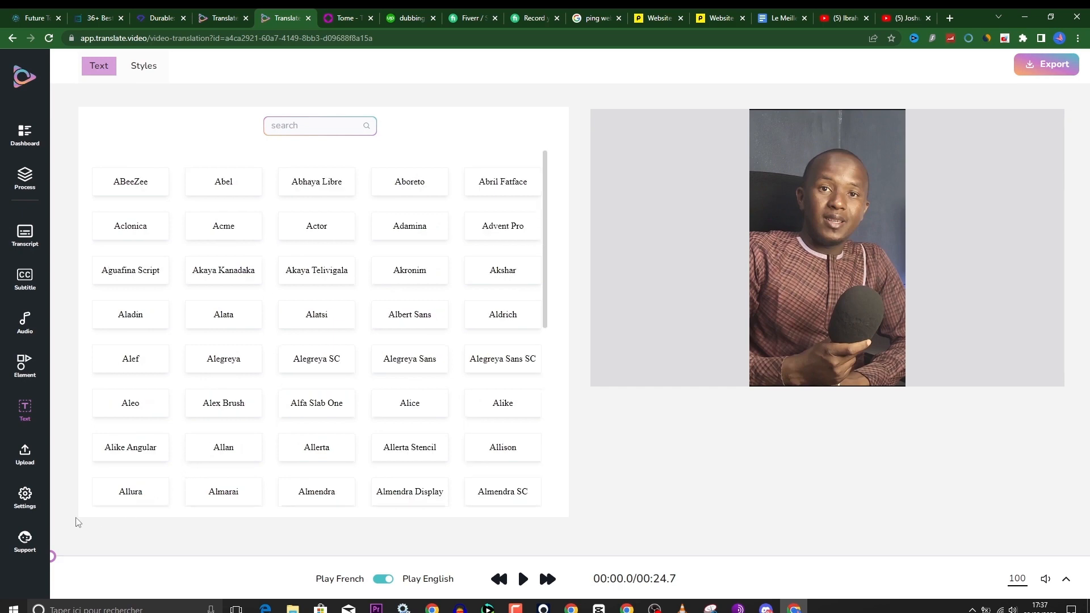
click(26, 187)
key(alt+Left)
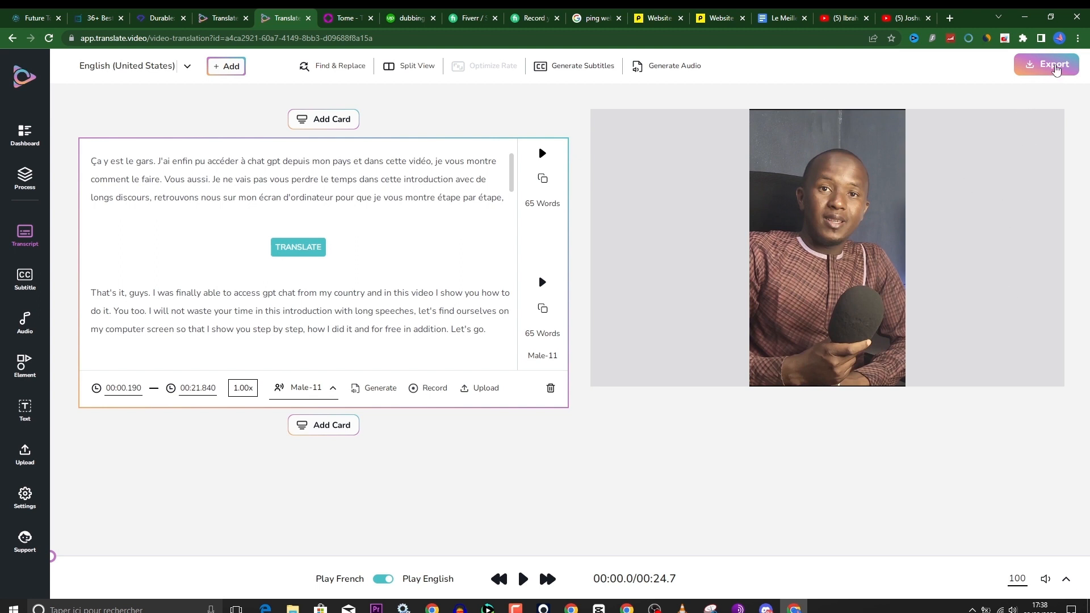
Set up a video export with English (United States) as the video language and a resolution of 720
click(1047, 68)
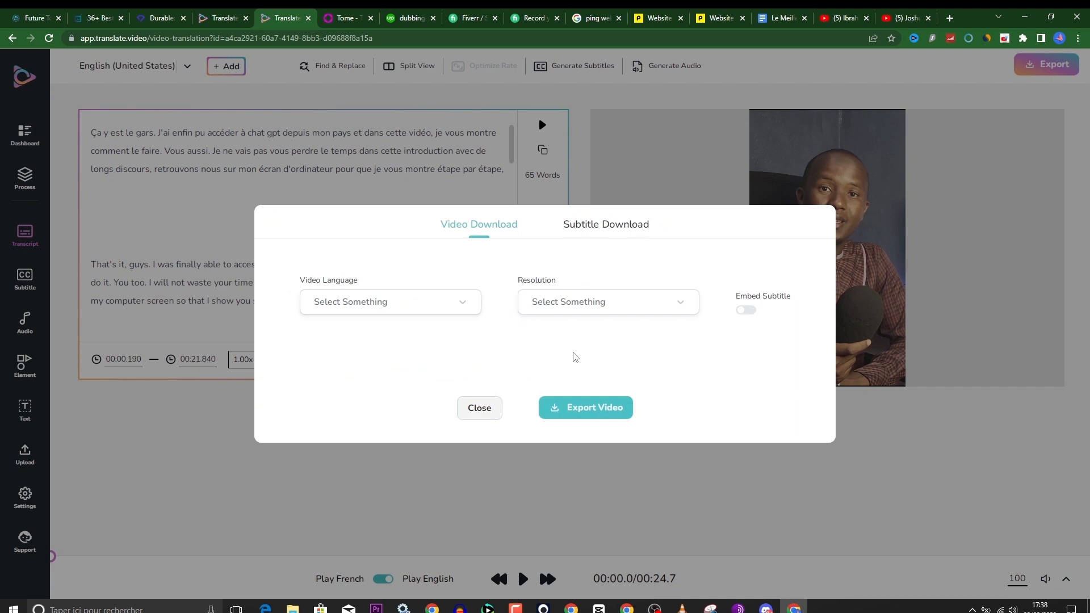
click(409, 314)
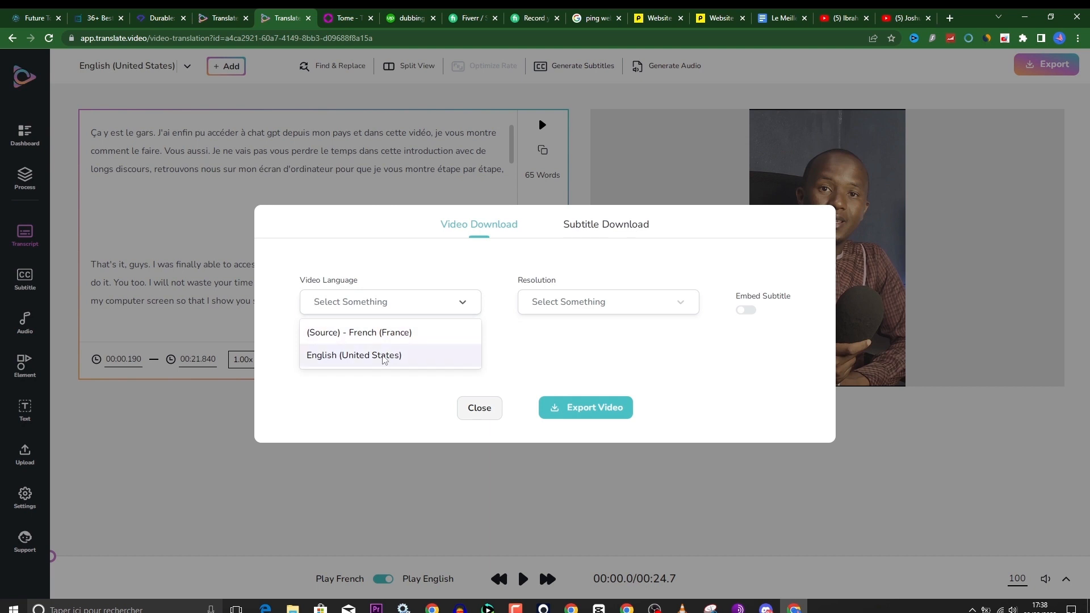
click(380, 358)
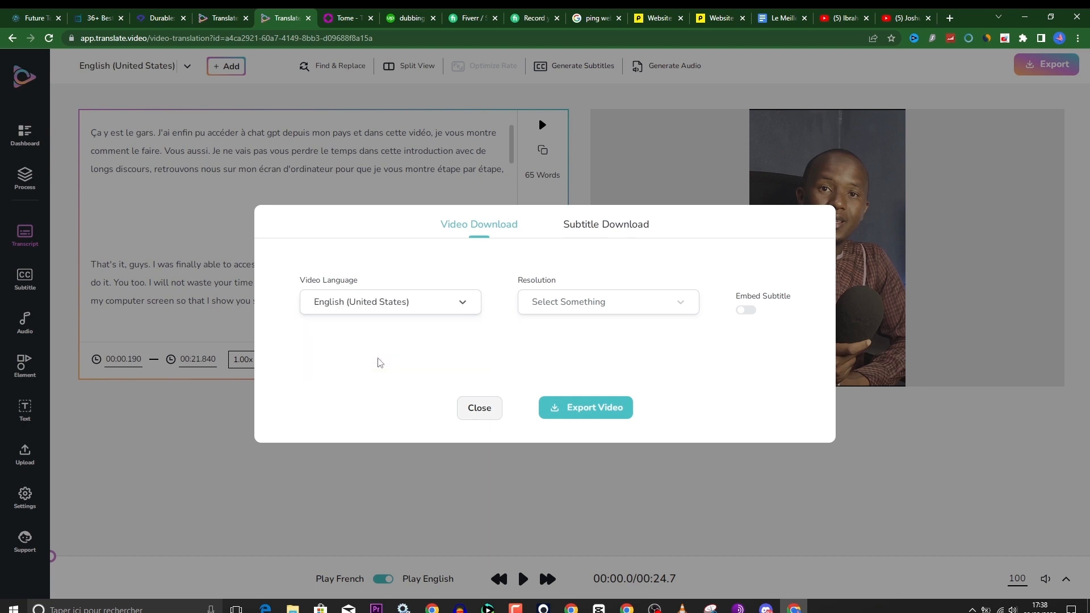
click(585, 307)
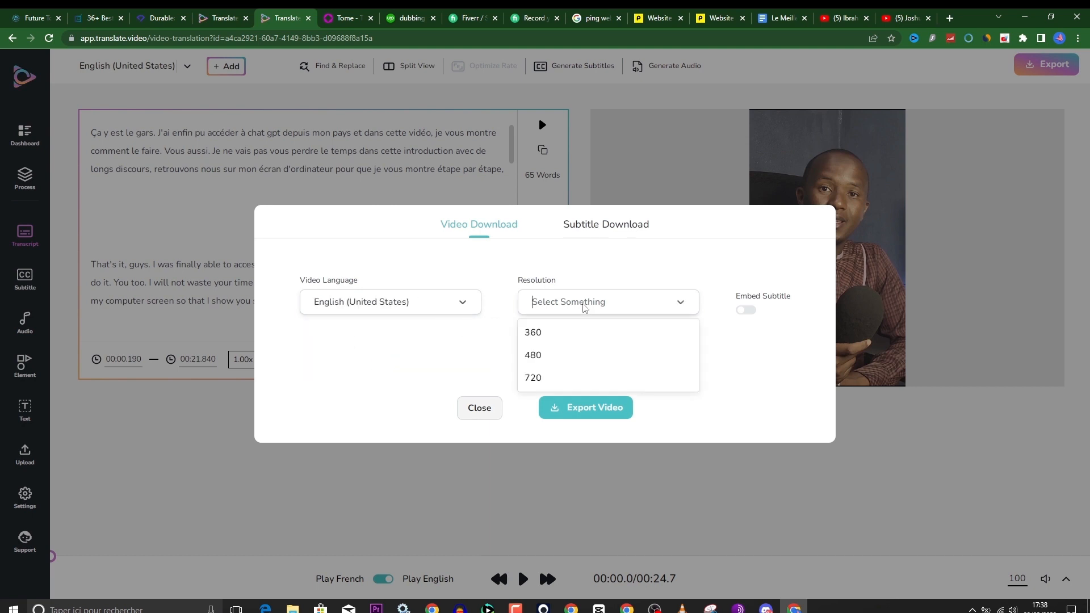
click(591, 377)
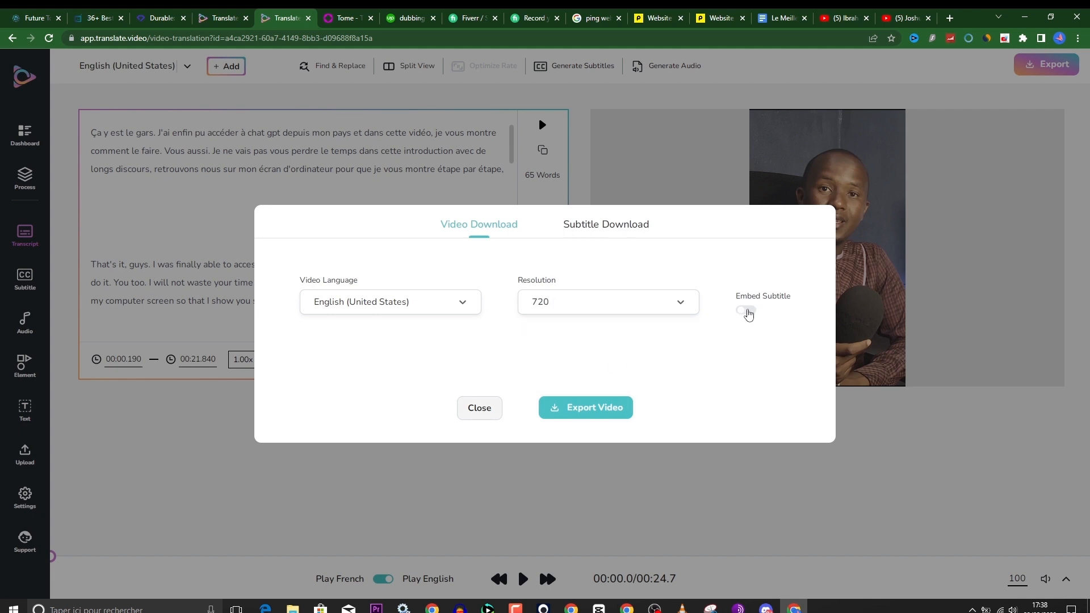
Embed subtitles in the source language, French (France), and export the video
click(746, 311)
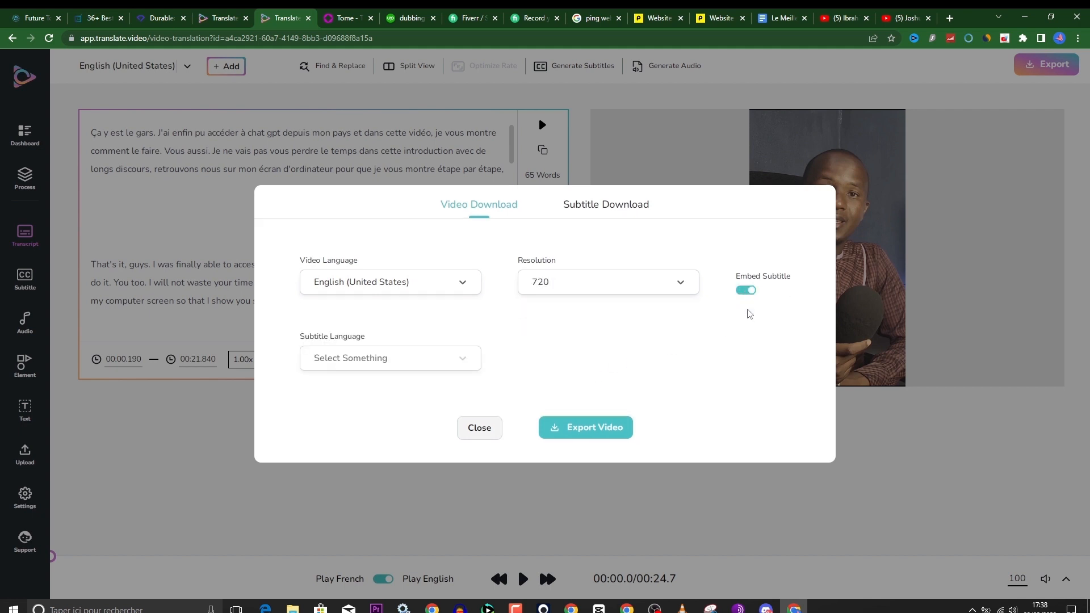
click(372, 359)
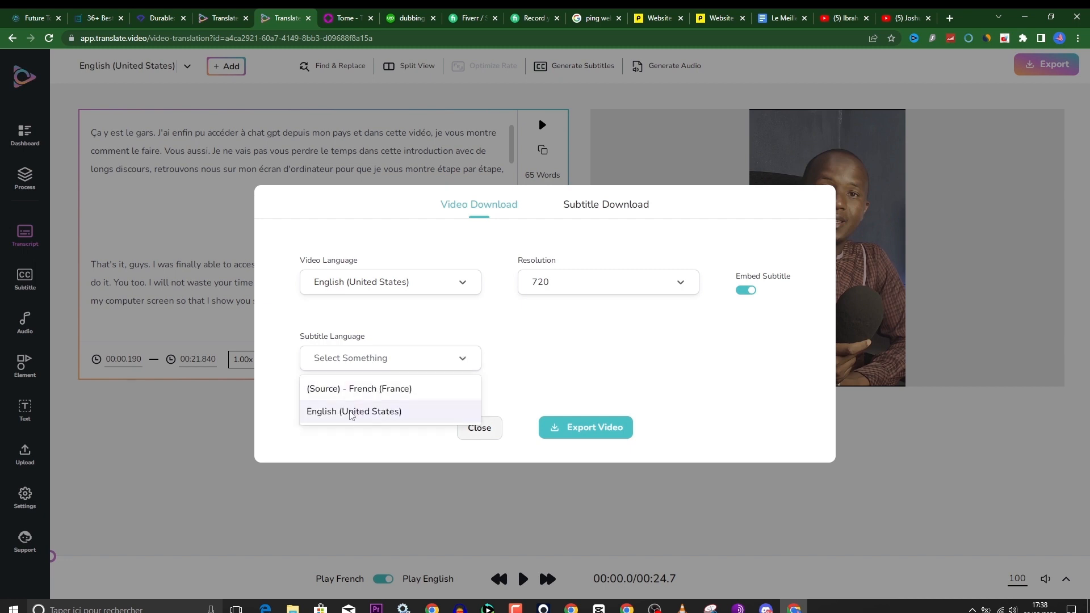
click(352, 413)
click(355, 359)
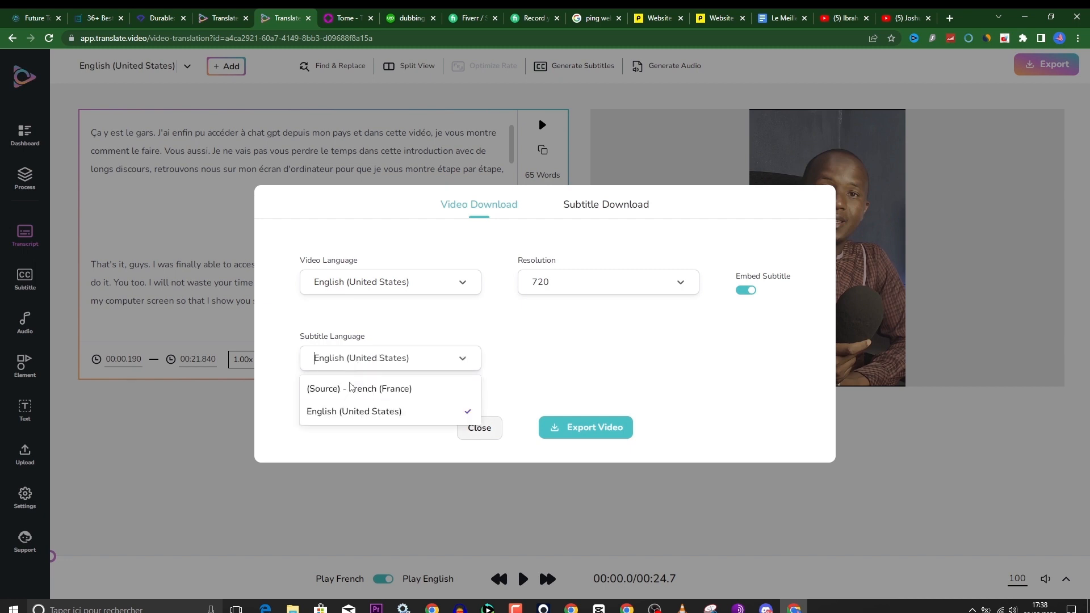
click(358, 390)
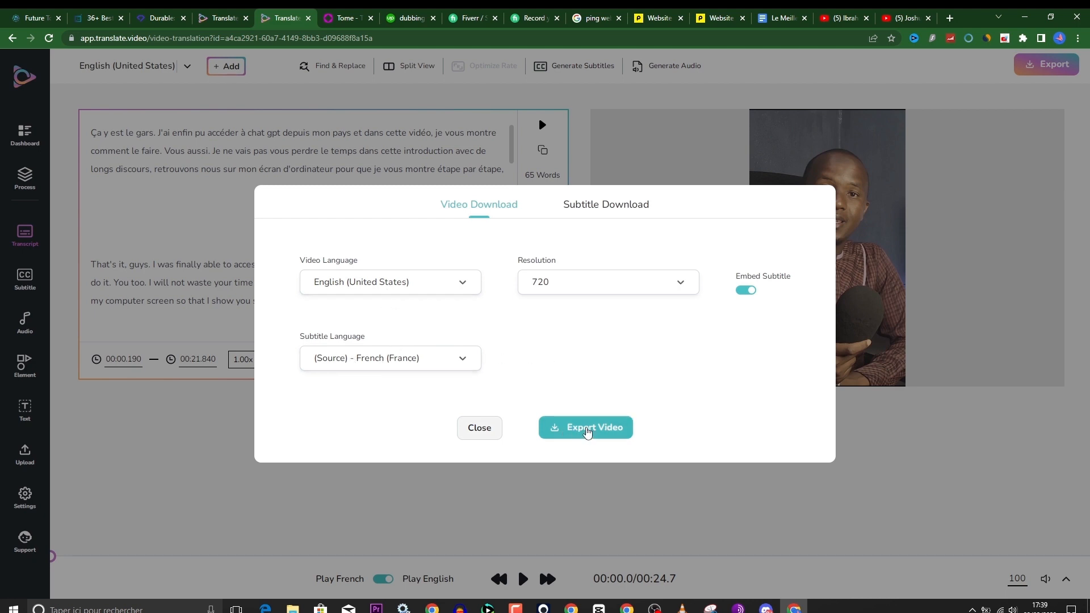
click(587, 432)
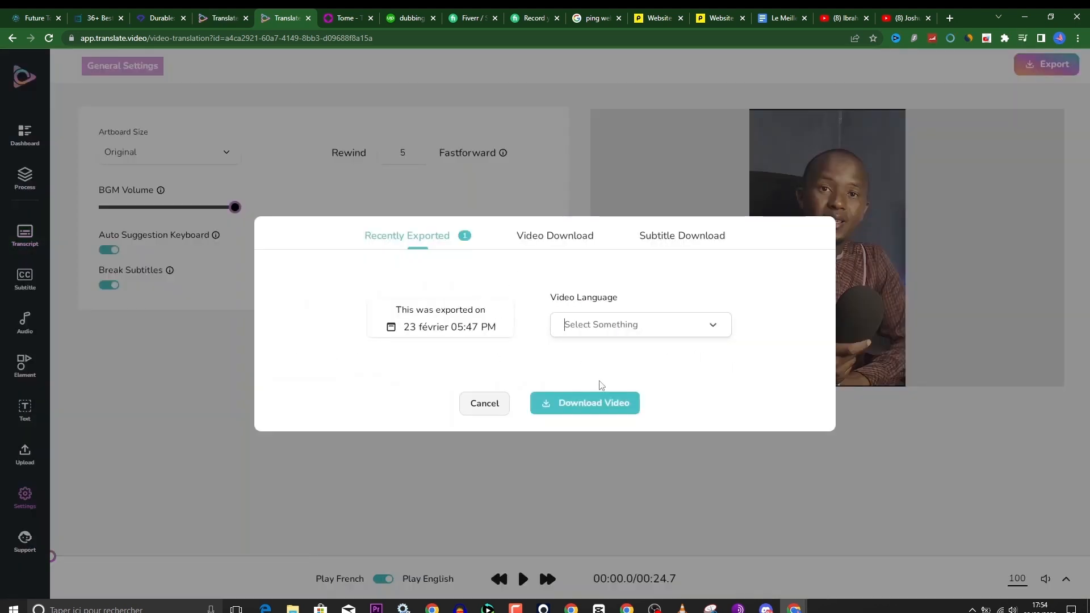
Download the recently exported video and play it in VLC, returning to Translate.Video in Chrome when done
click(594, 408)
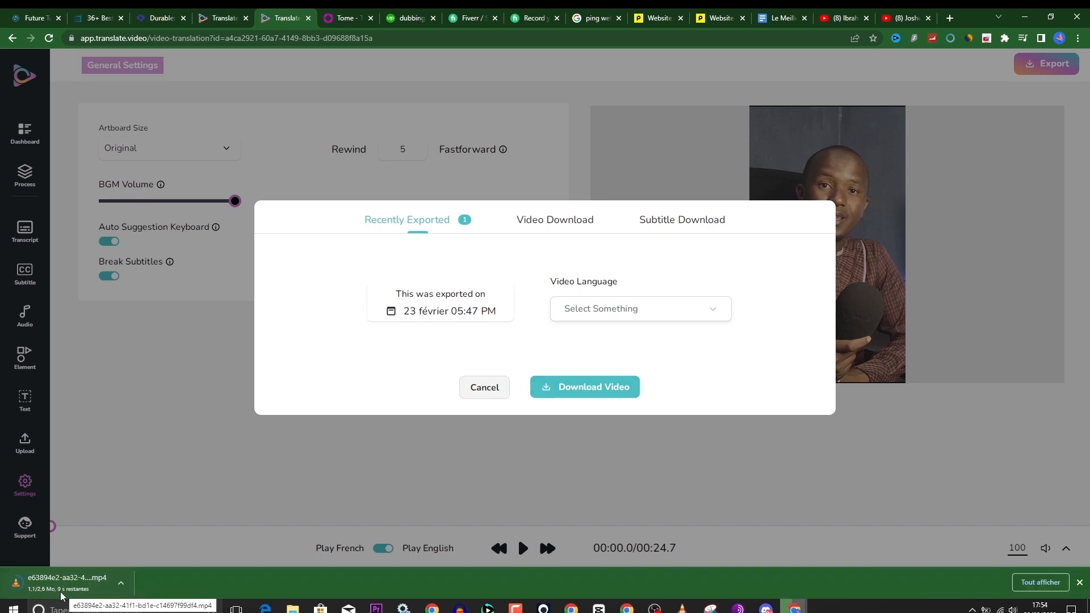
click(74, 585)
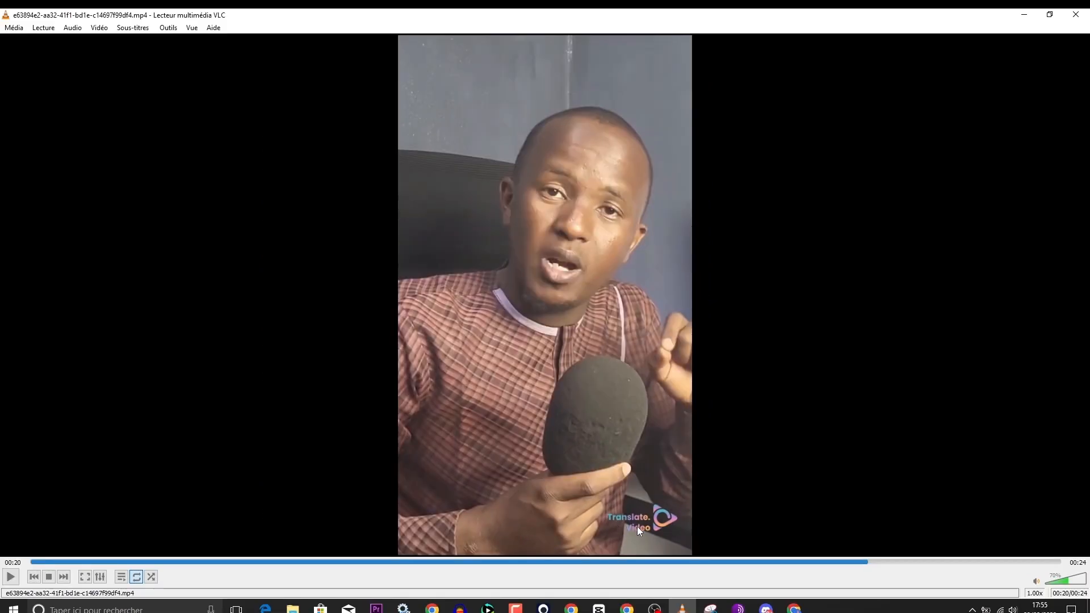
click(792, 603)
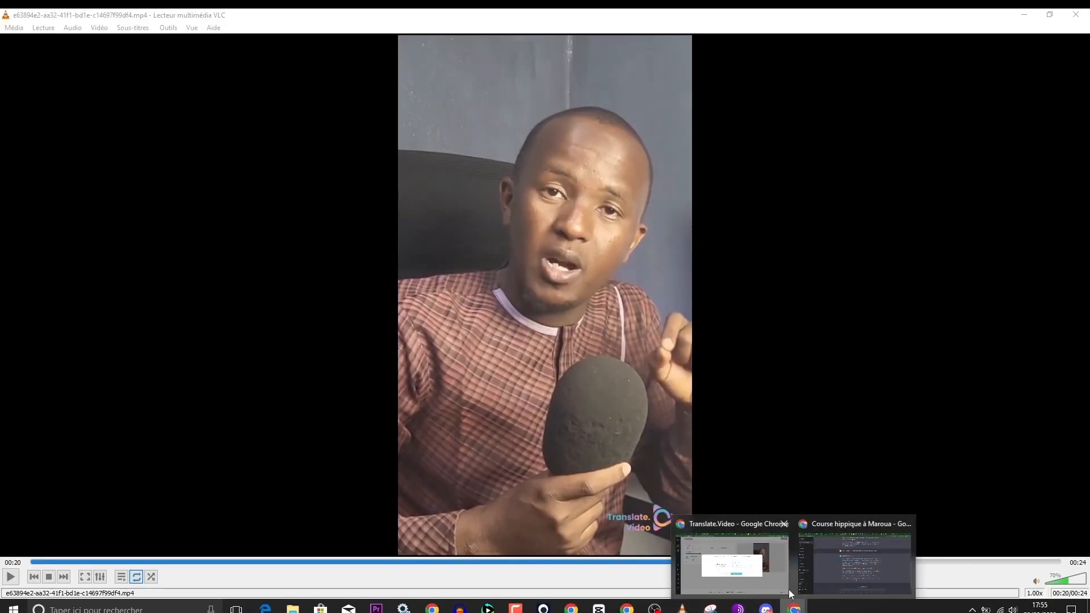
click(761, 568)
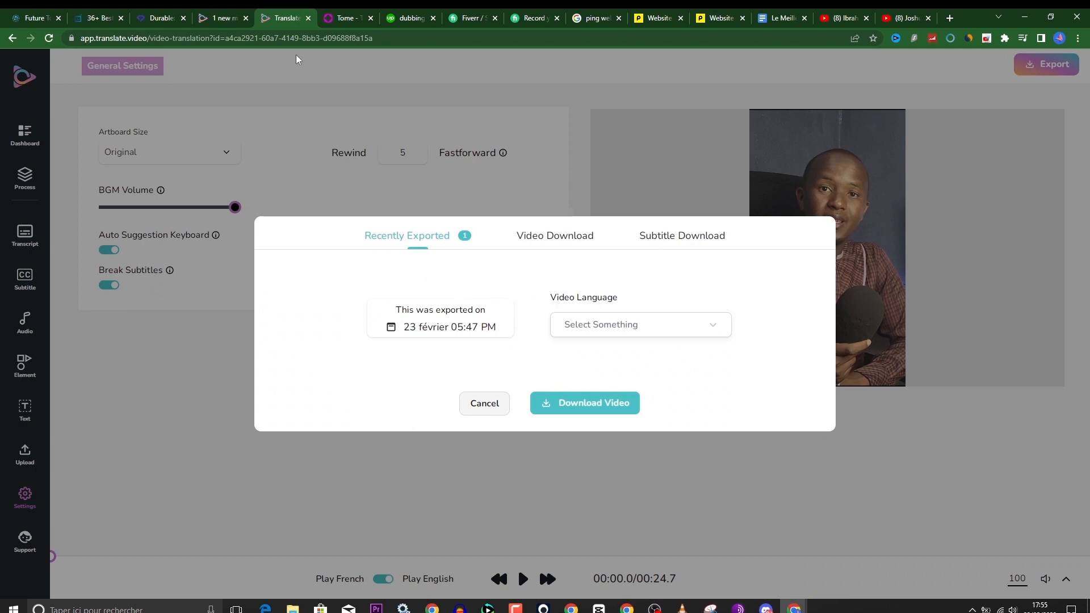
Compare the Free, Basic, Standard and Pro plans on the Translate.Video pricing page, including translation minutes, storage, export quality and watermark
key(ctrl+shift+Tab)
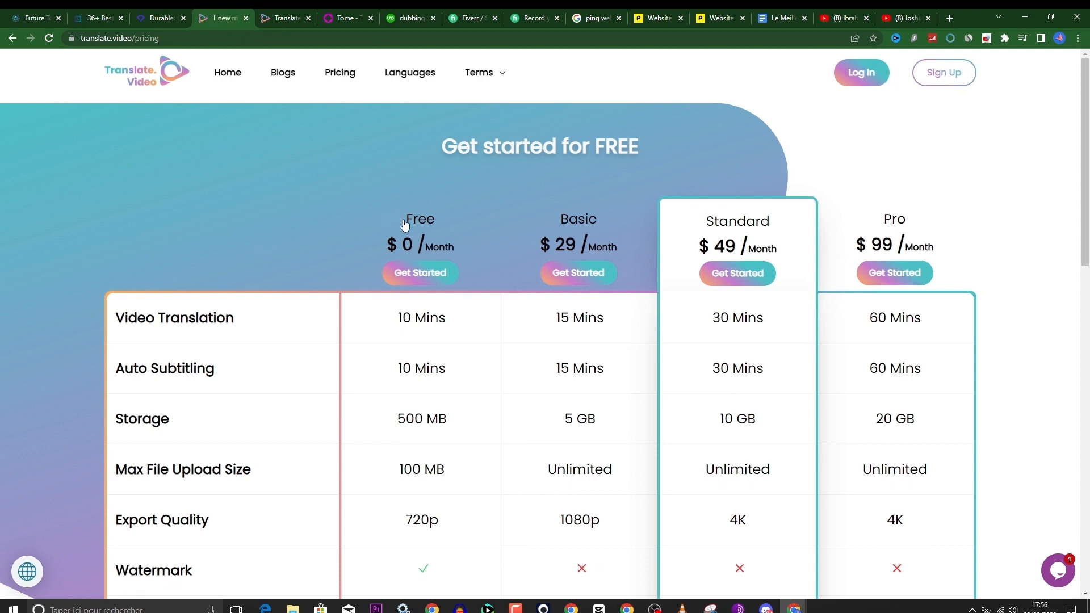
scroll(377, 233, down, 1)
scroll(322, 172, up, 1)
scroll(307, 222, down, 1)
scroll(340, 230, up, 1)
scroll(528, 252, down, 1)
scroll(522, 232, down, 2)
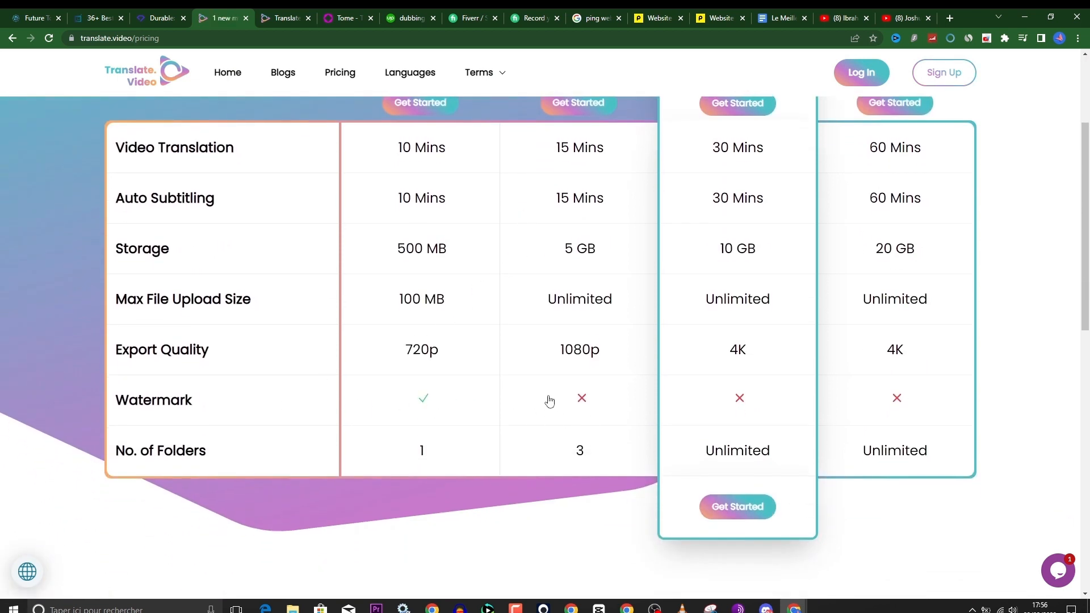
scroll(562, 404, up, 1)
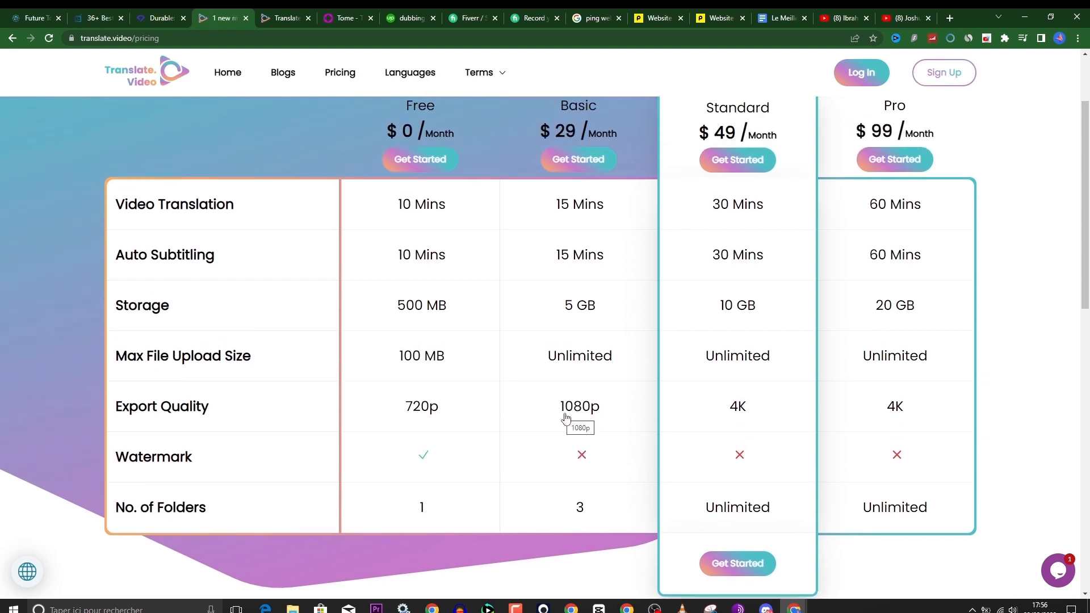
scroll(564, 419, up, 1)
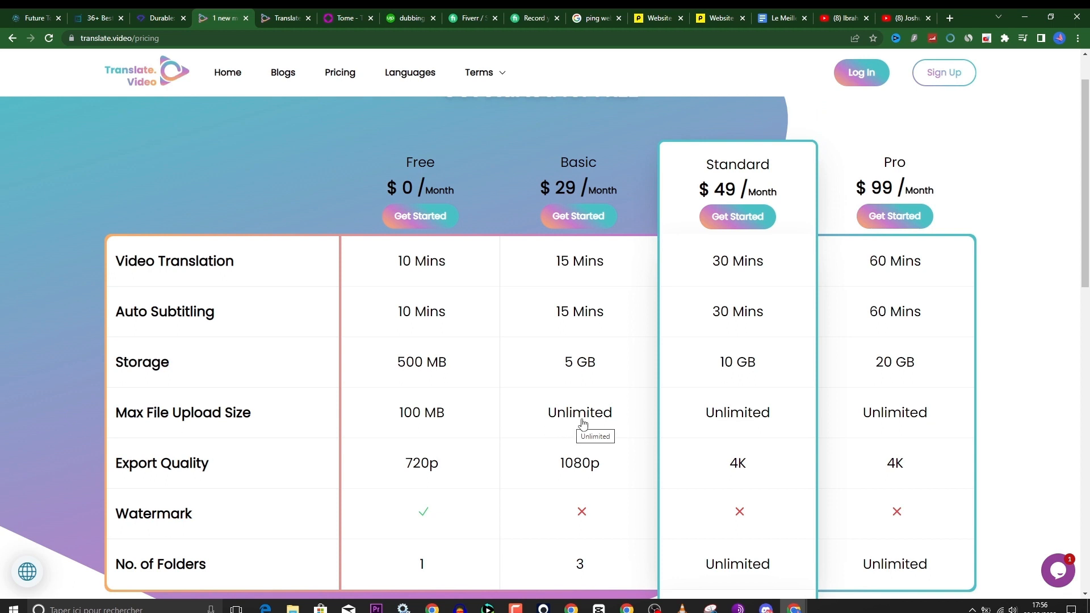
scroll(579, 423, up, 1)
scroll(272, 430, down, 1)
scroll(583, 467, down, 2)
scroll(582, 477, up, 3)
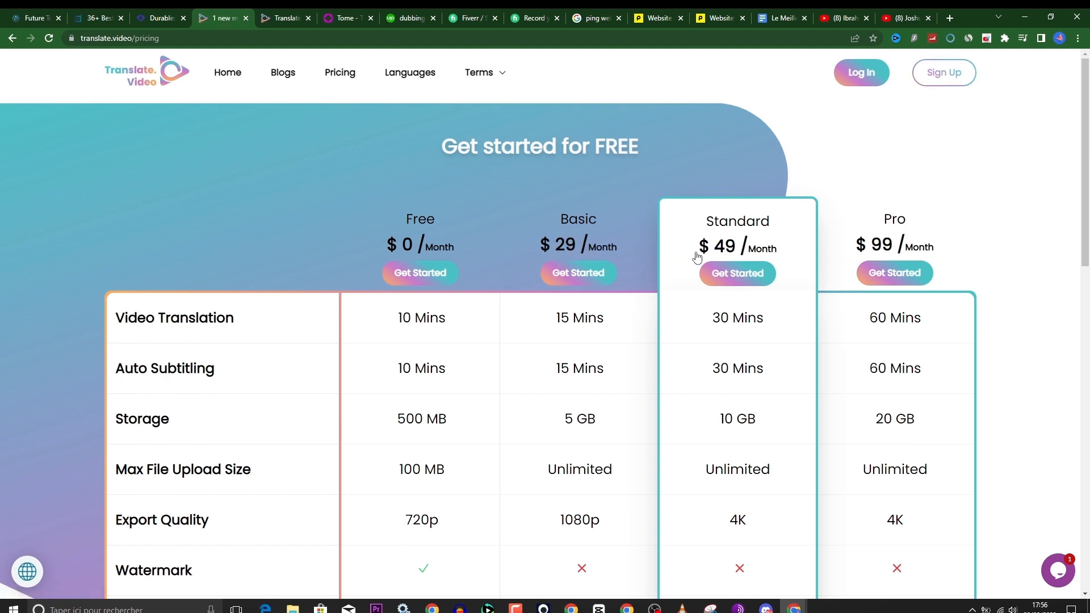
scroll(954, 298, down, 5)
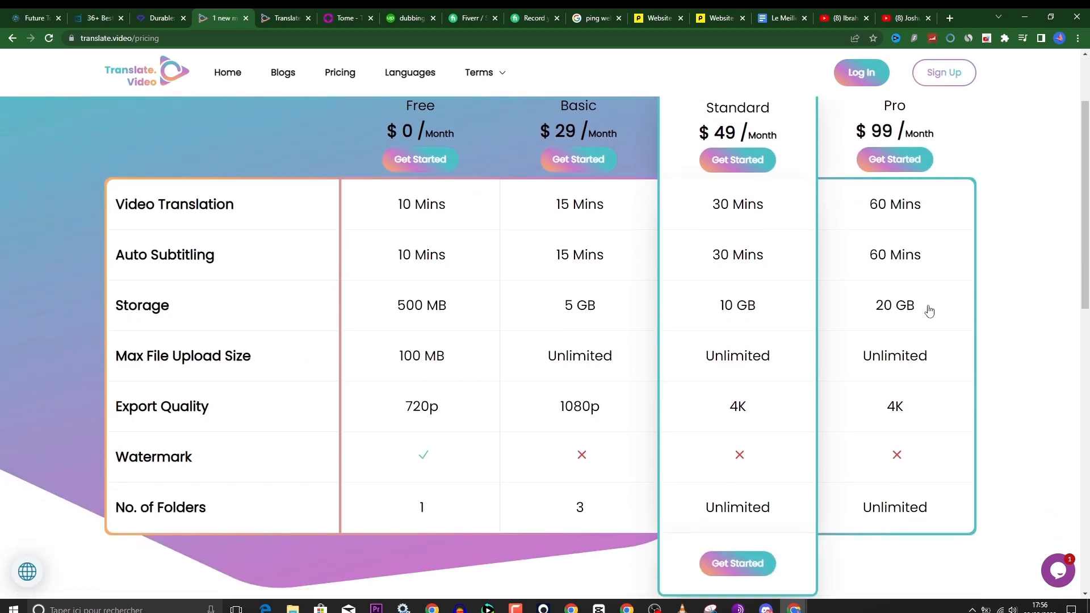
scroll(930, 312, up, 5)
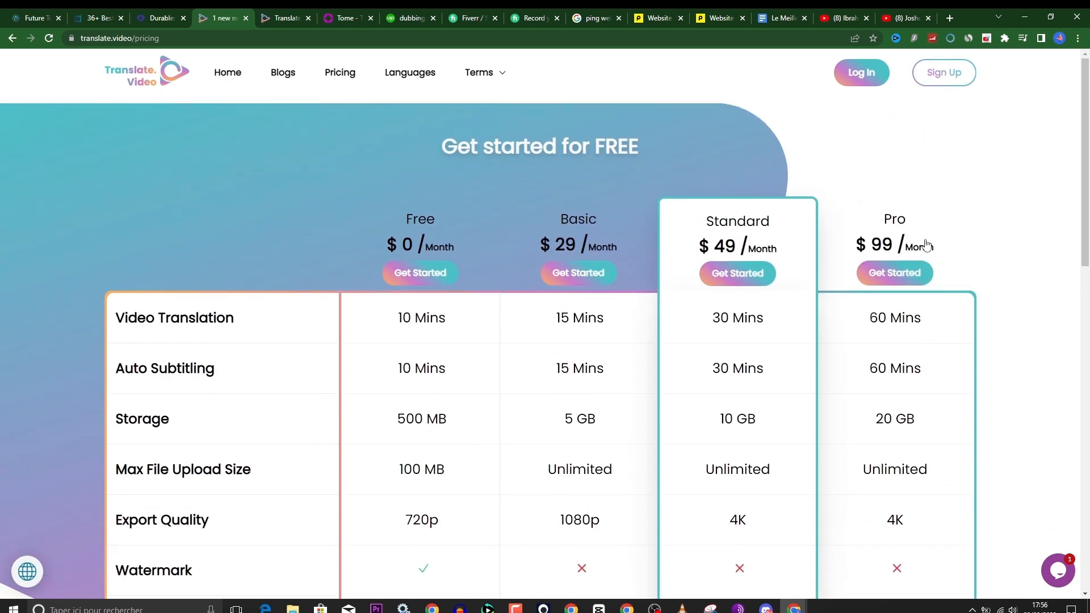
scroll(912, 377, down, 3)
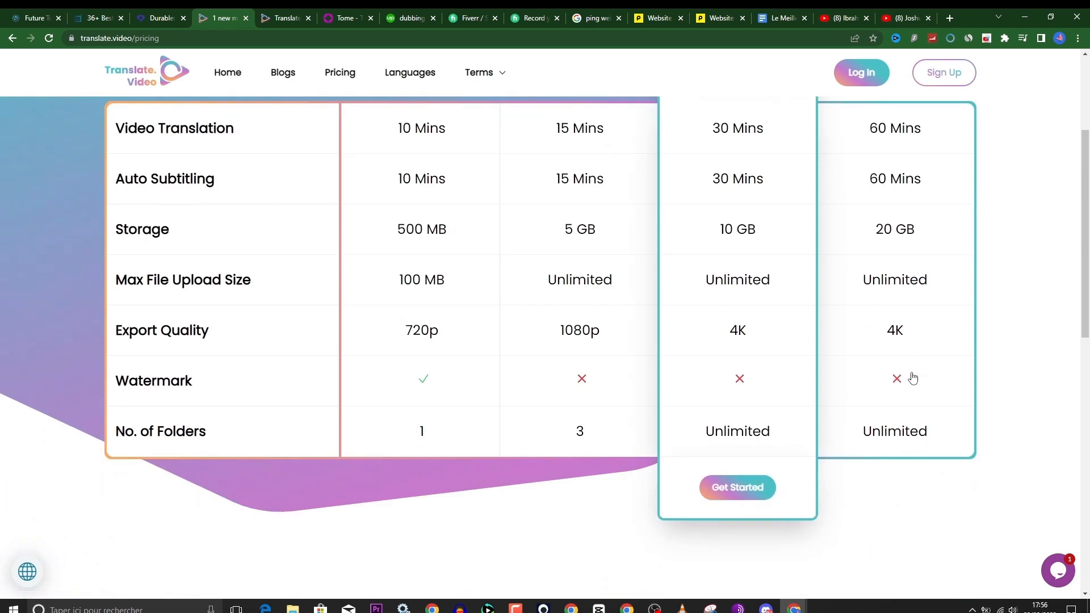
scroll(912, 377, down, 6)
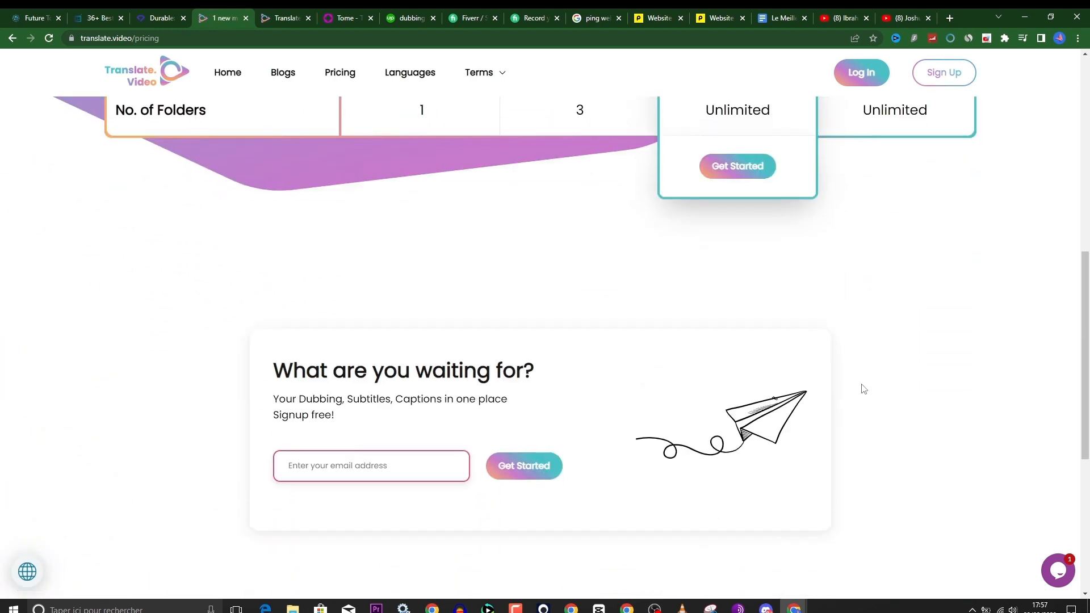